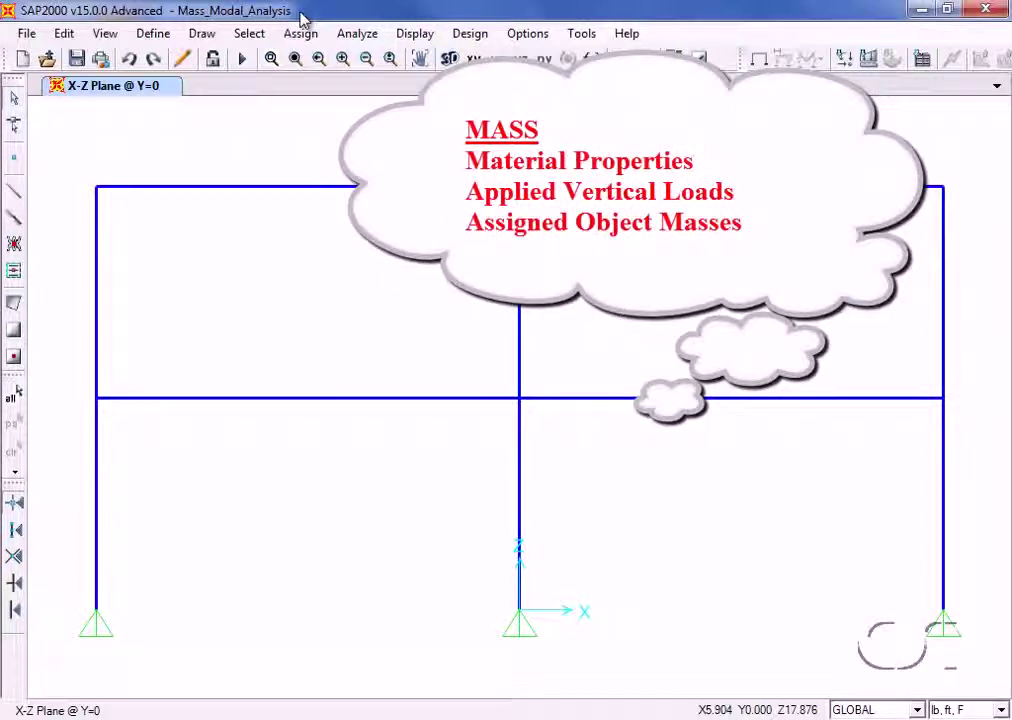
Step: Examine the weight and mass per unit volume of the 4000Psi concrete material
{"action": "left_click", "coordinate": [153, 36]}
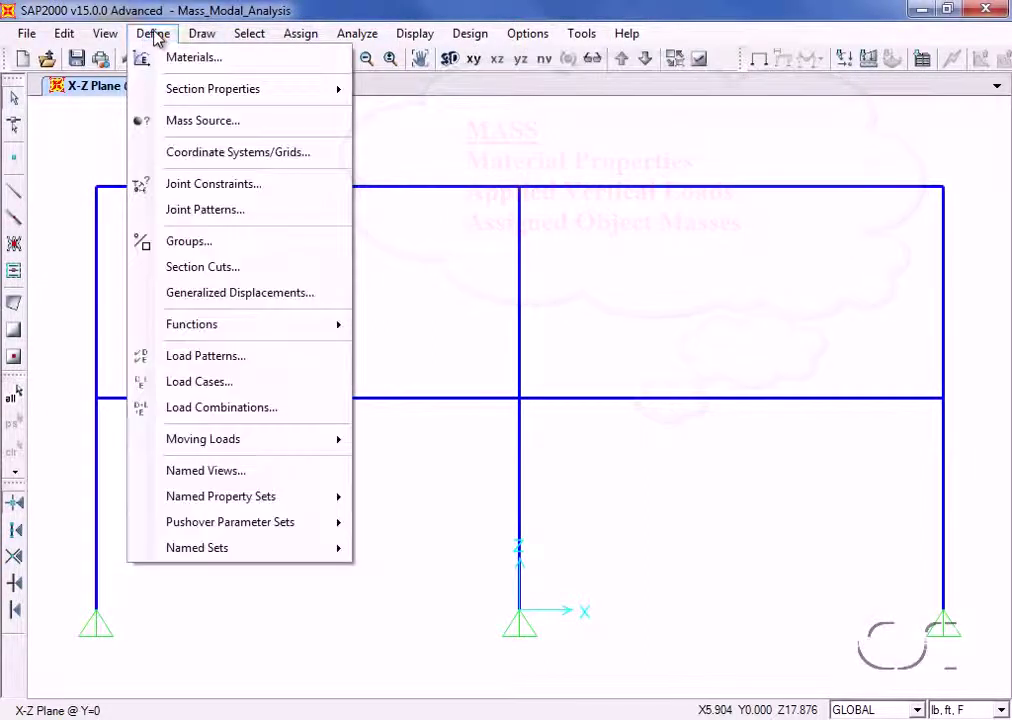
{"action": "left_click", "coordinate": [232, 60]}
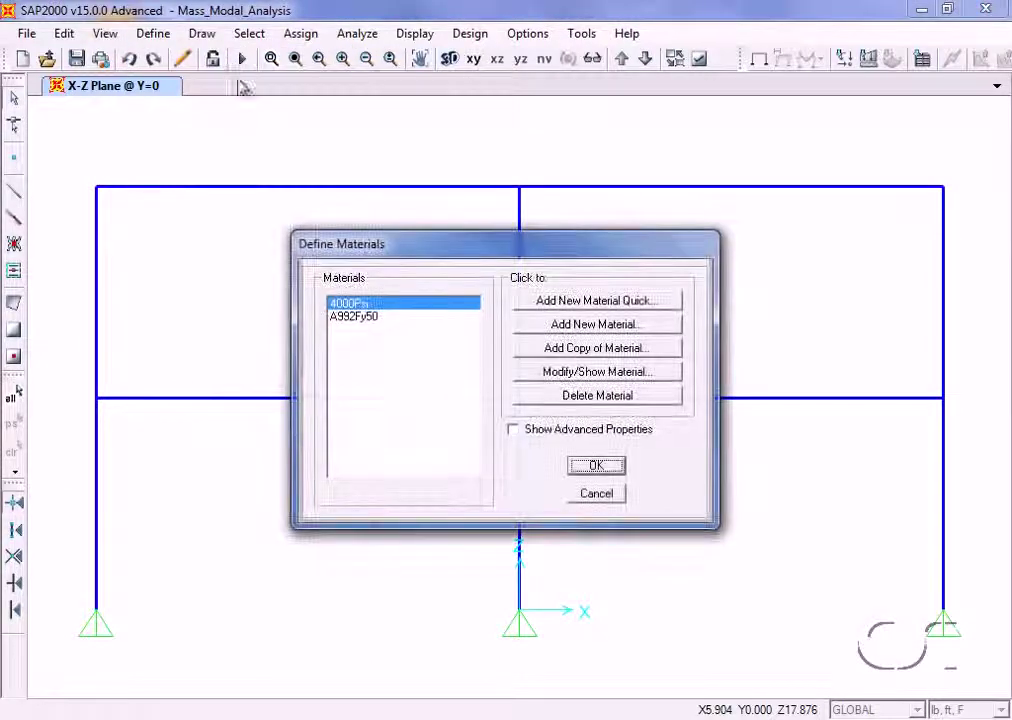
{"action": "left_click", "coordinate": [570, 373]}
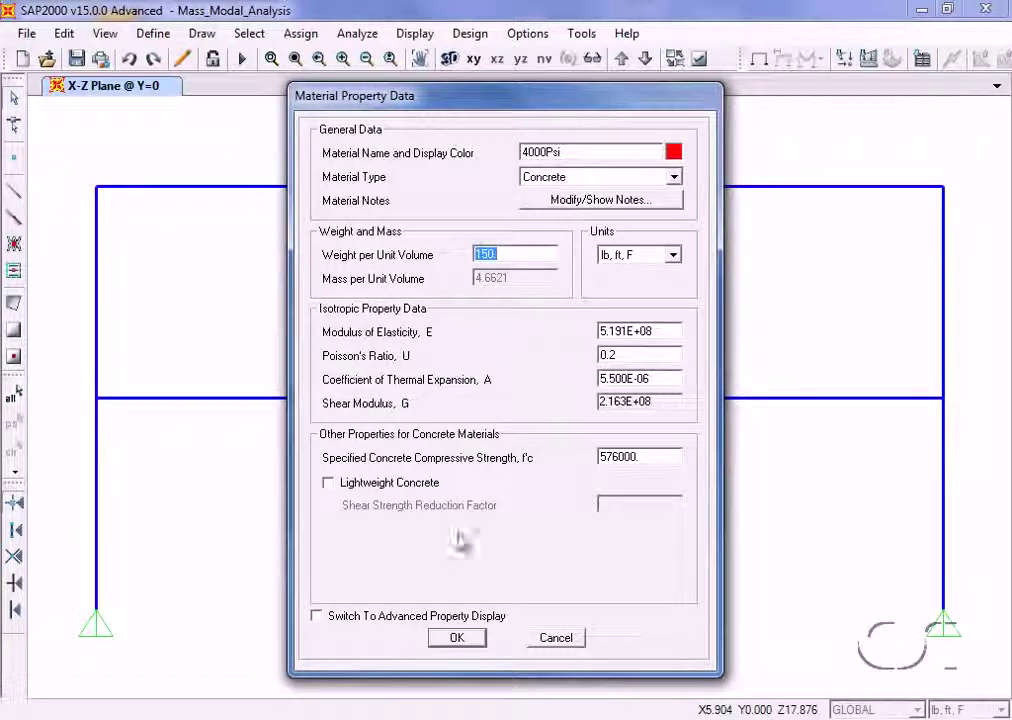
{"action": "left_click", "coordinate": [443, 639]}
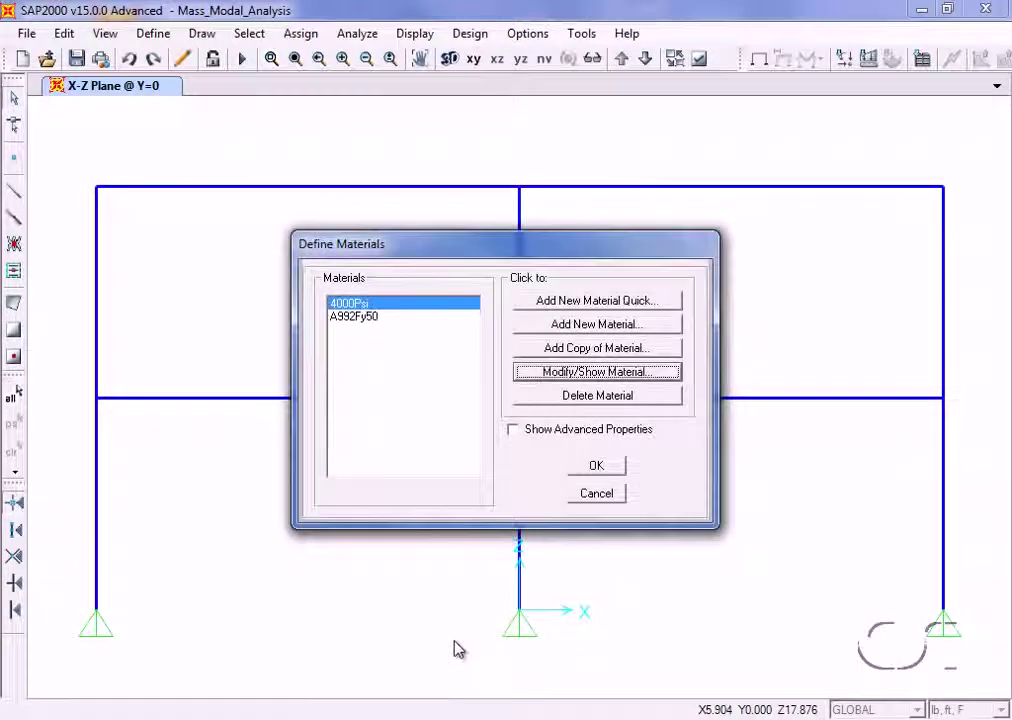
{"action": "left_click", "coordinate": [596, 468]}
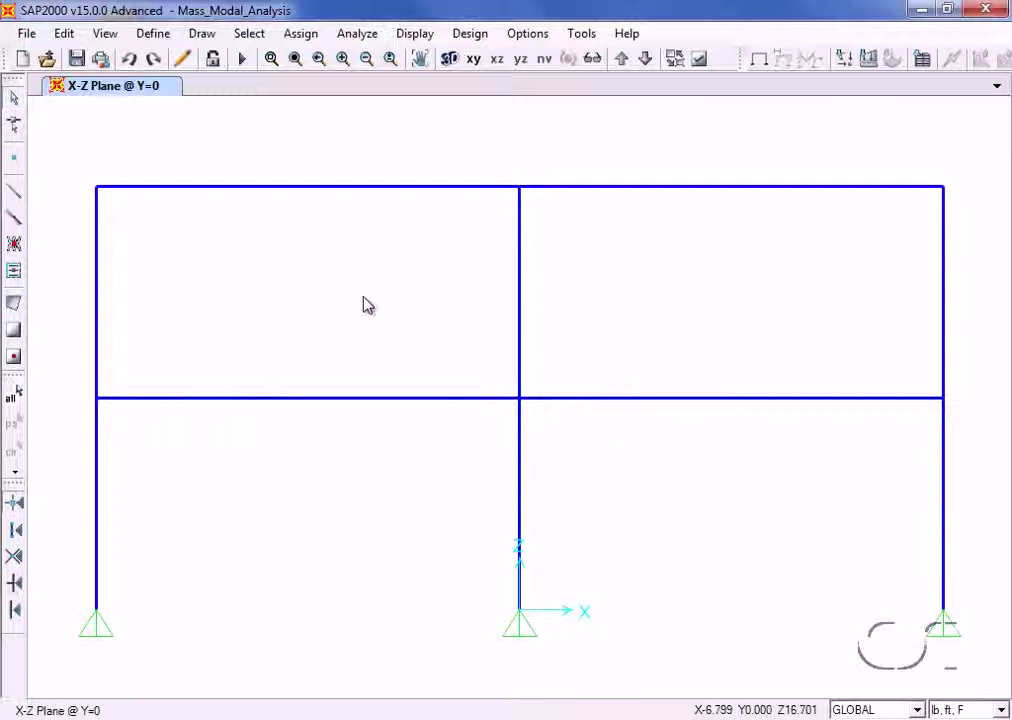
Step: Assign a Global Z joint force of -32.2 lb in the DEAD load pattern to the three roof-level joints
{"action": "left_click_drag", "start_coordinate": [72, 158], "coordinate": [965, 234]}
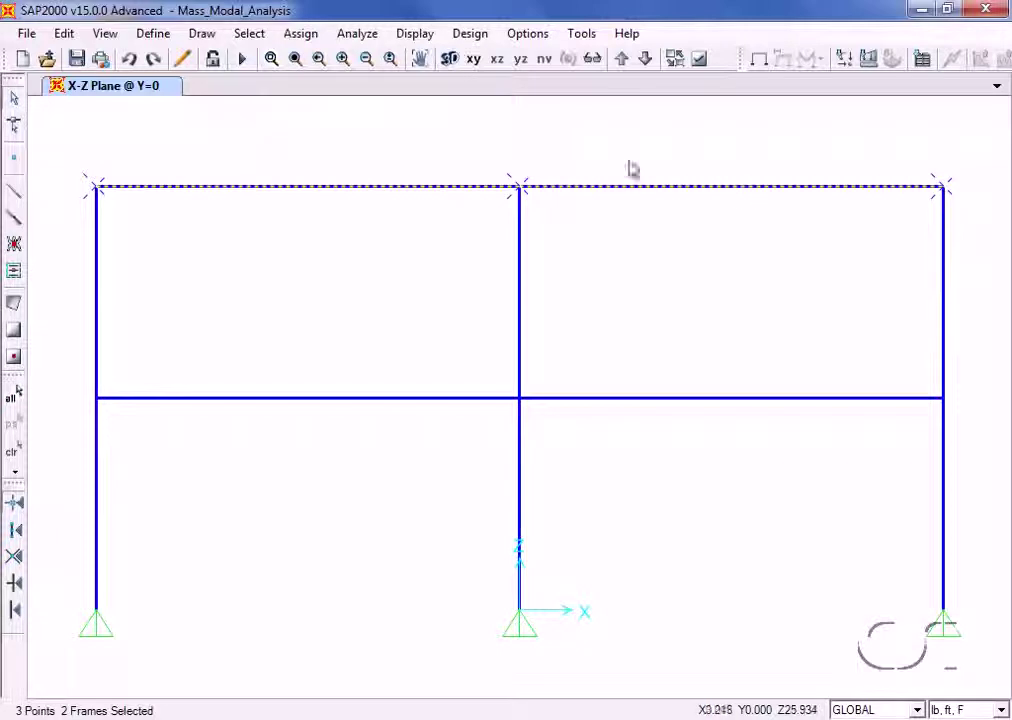
{"action": "left_click", "coordinate": [300, 34]}
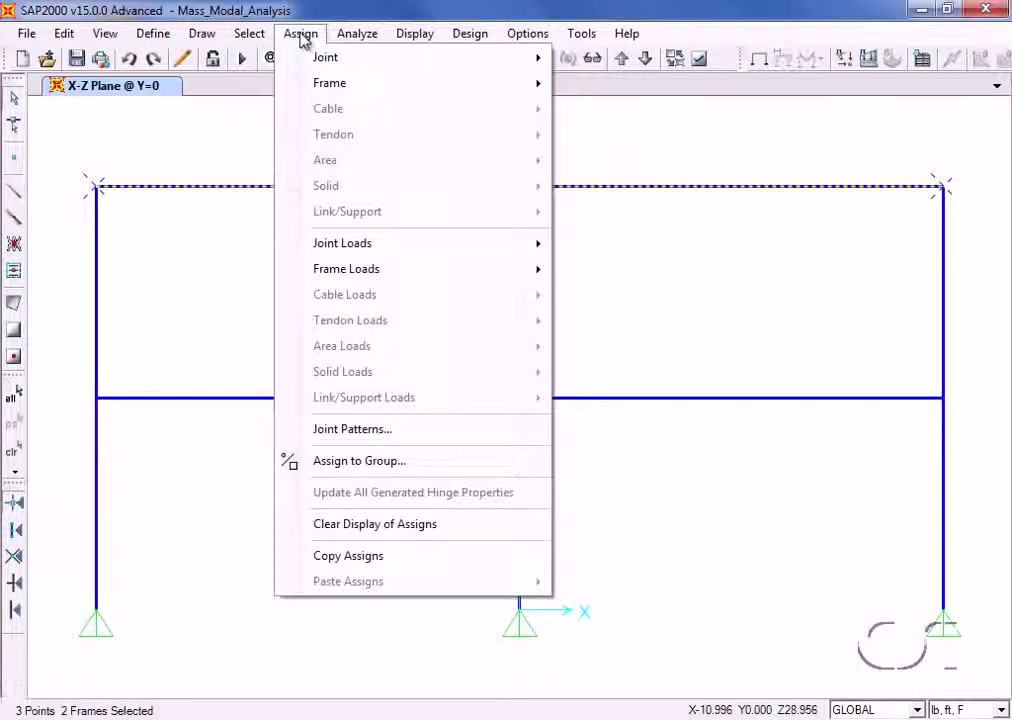
{"action": "mouse_move", "coordinate": [380, 250]}
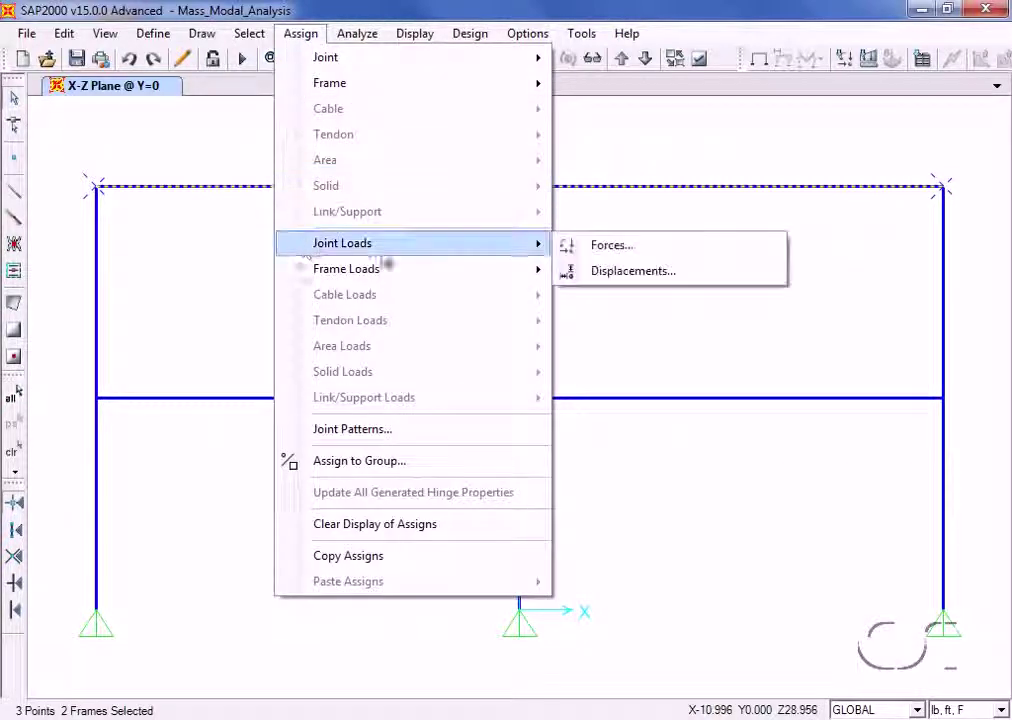
{"action": "left_click", "coordinate": [605, 246]}
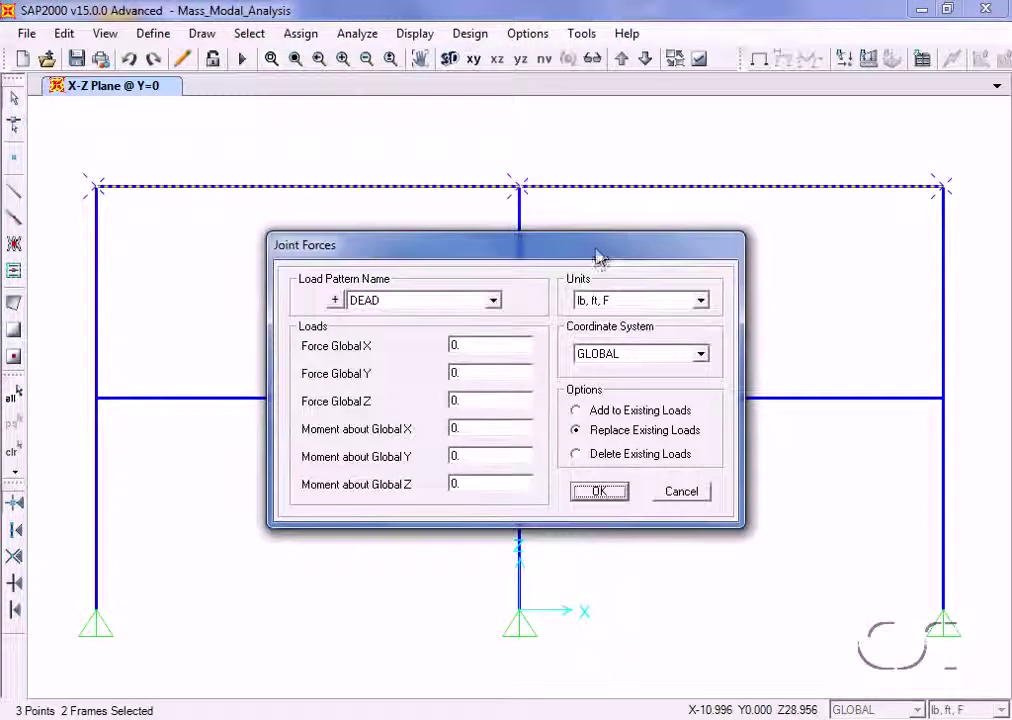
{"action": "left_click", "coordinate": [466, 400]}
{"action": "type", "text": "-3200"}
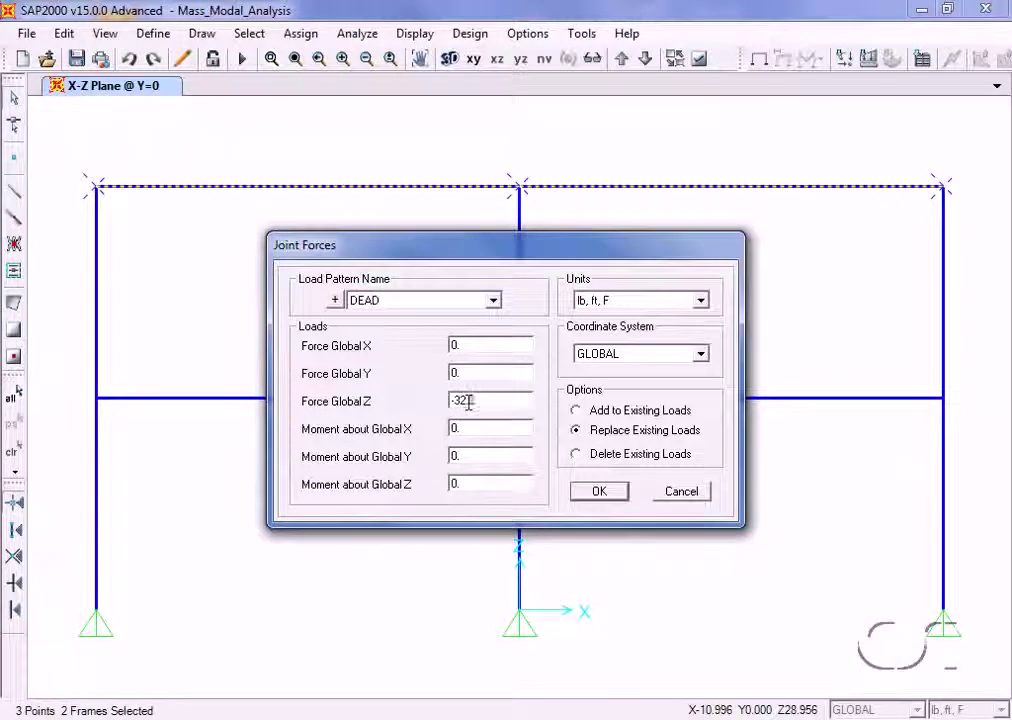
{"action": "left_click", "coordinate": [598, 492]}
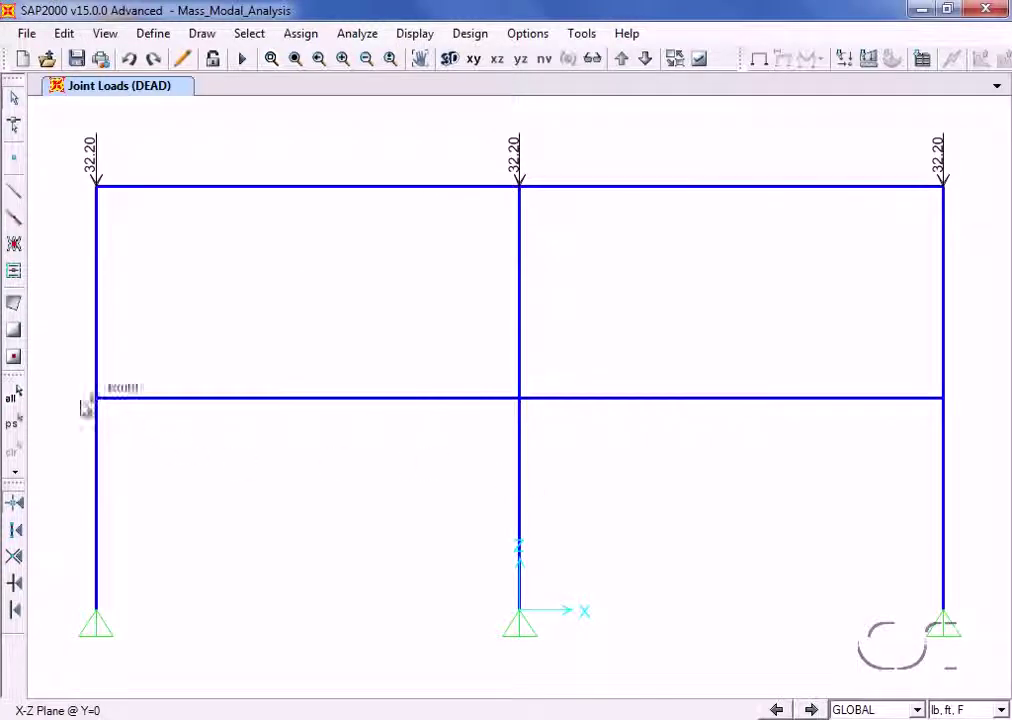
Step: Assign a joint mass of 1 in the Global X direction to the three joints of the middle beam line
{"action": "left_click_drag", "start_coordinate": [61, 352], "coordinate": [968, 443]}
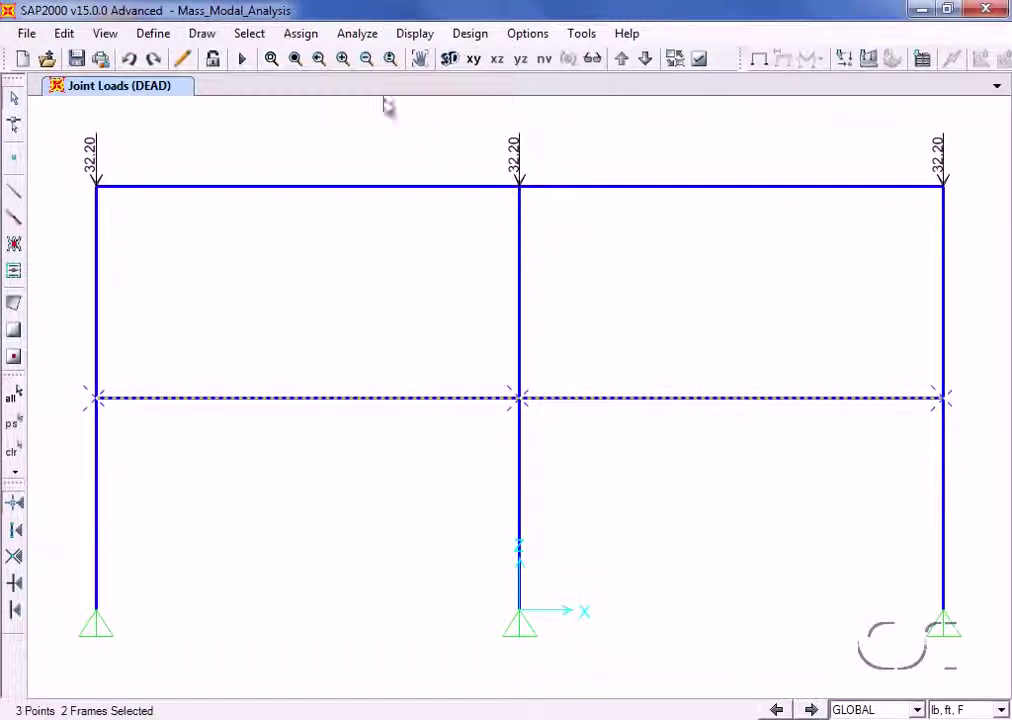
{"action": "left_click", "coordinate": [302, 34]}
{"action": "mouse_move", "coordinate": [323, 58]}
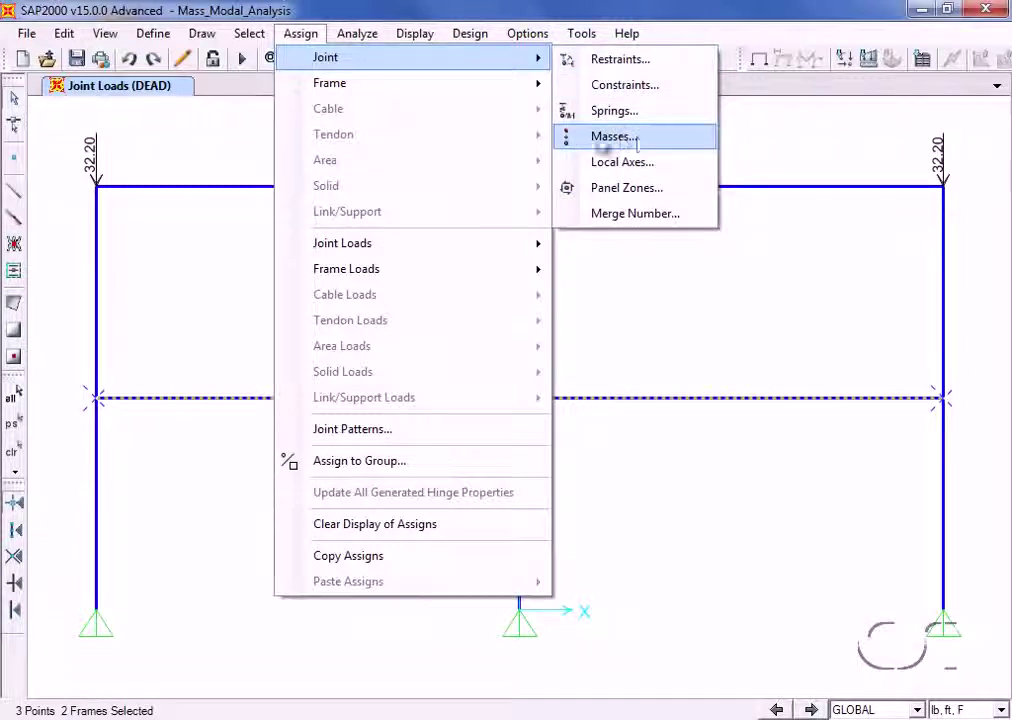
{"action": "left_click", "coordinate": [646, 144]}
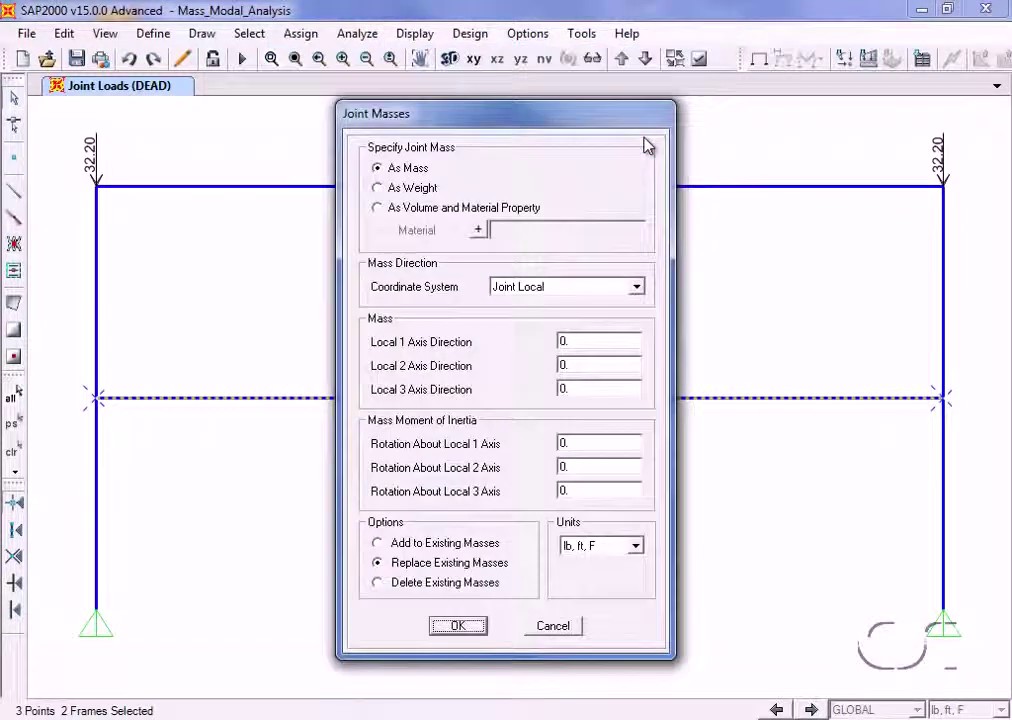
{"action": "left_click", "coordinate": [574, 290]}
{"action": "left_click", "coordinate": [515, 304]}
{"action": "left_click", "coordinate": [580, 340]}
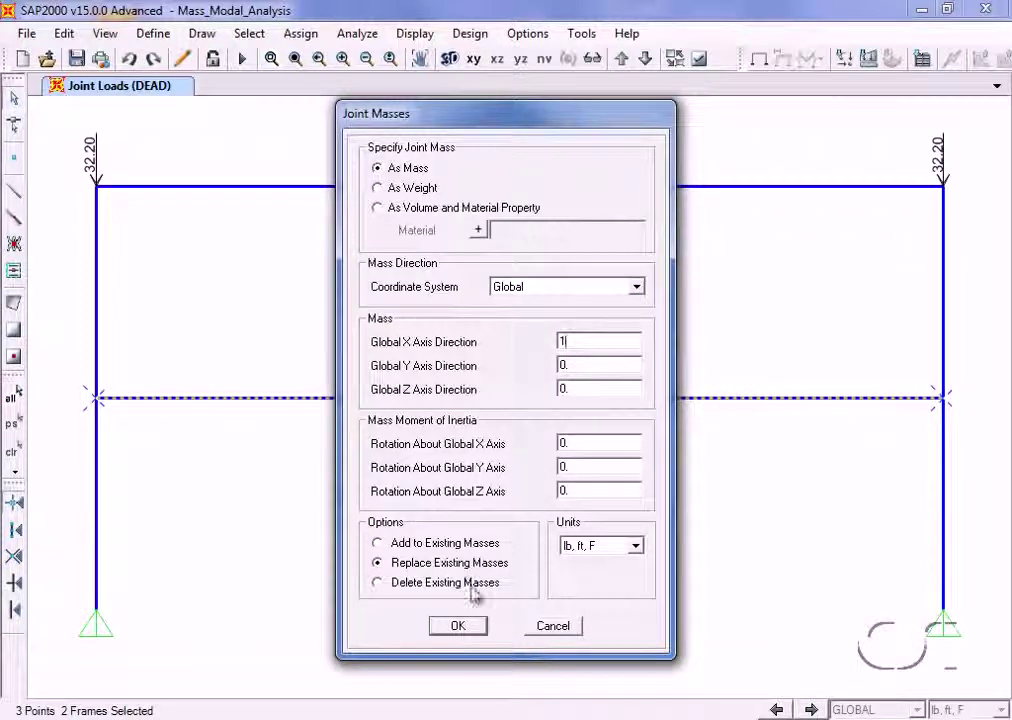
{"action": "left_click", "coordinate": [458, 626]}
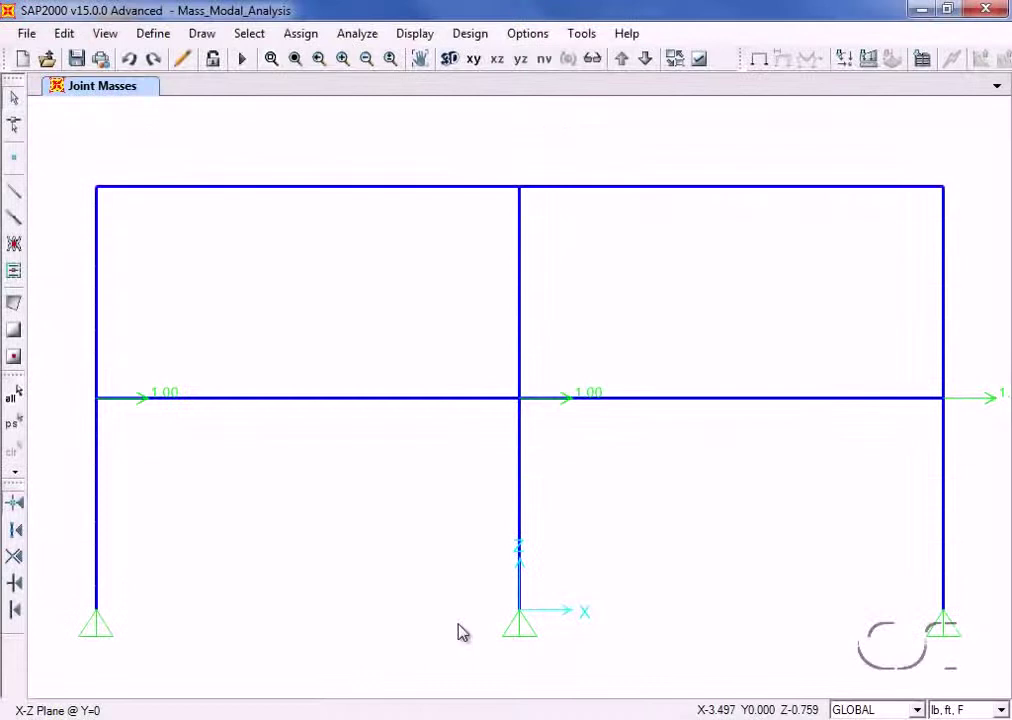
Step: Define the mass source as From Element and Additional Masses, after viewing the From Loads option
{"action": "left_click", "coordinate": [153, 33]}
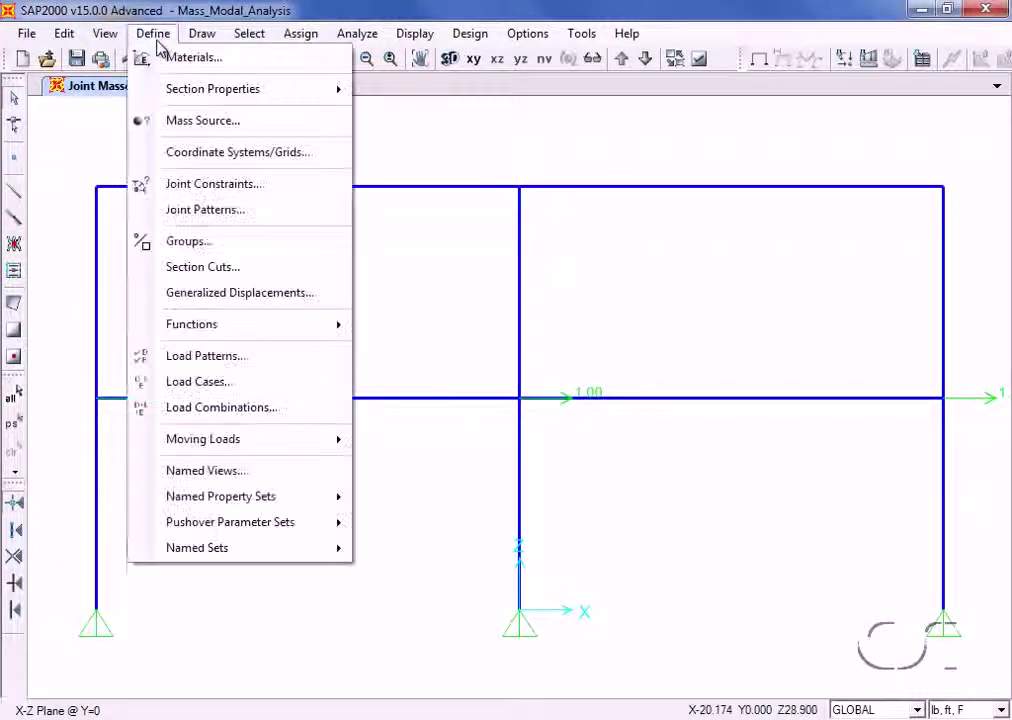
{"action": "left_click", "coordinate": [205, 120]}
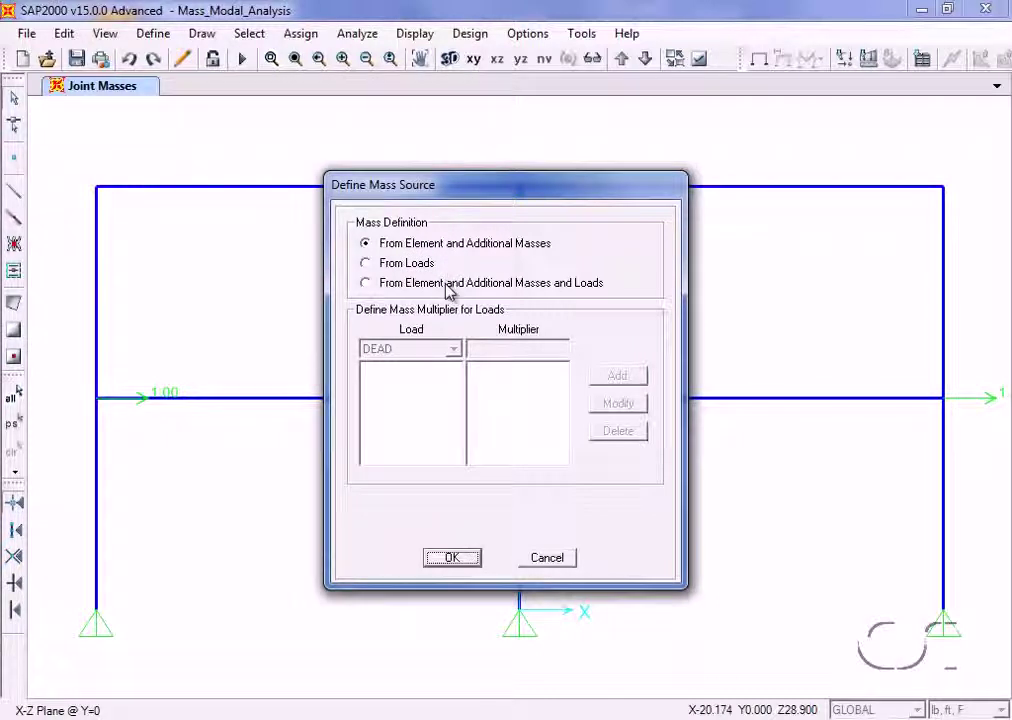
{"action": "left_click", "coordinate": [365, 264]}
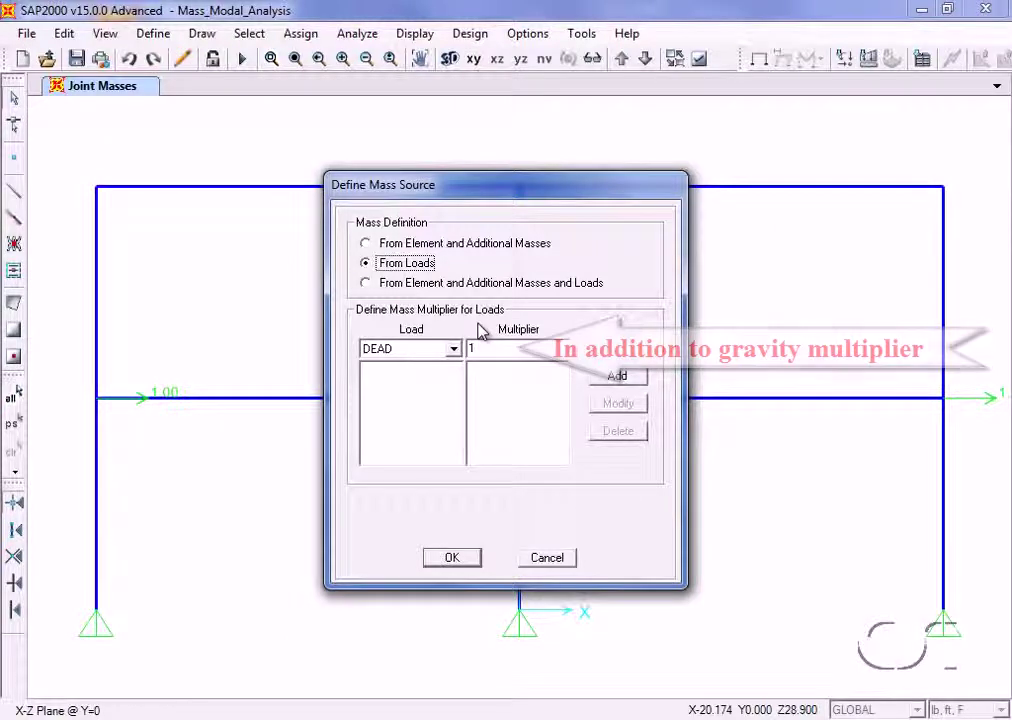
{"action": "left_click", "coordinate": [371, 246]}
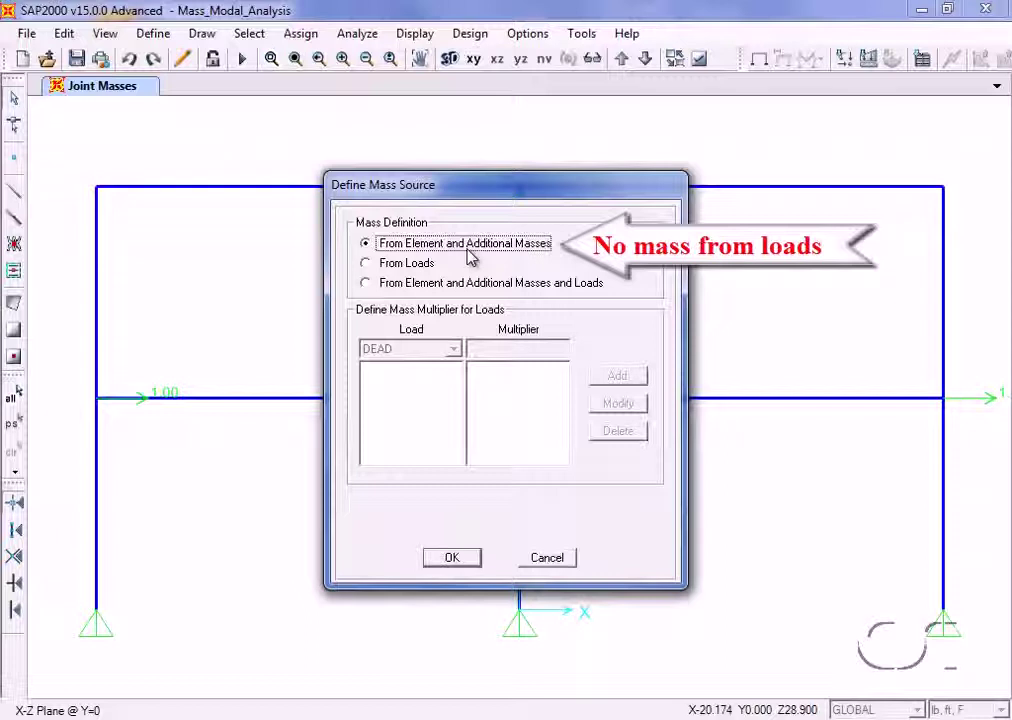
{"action": "left_click", "coordinate": [452, 557]}
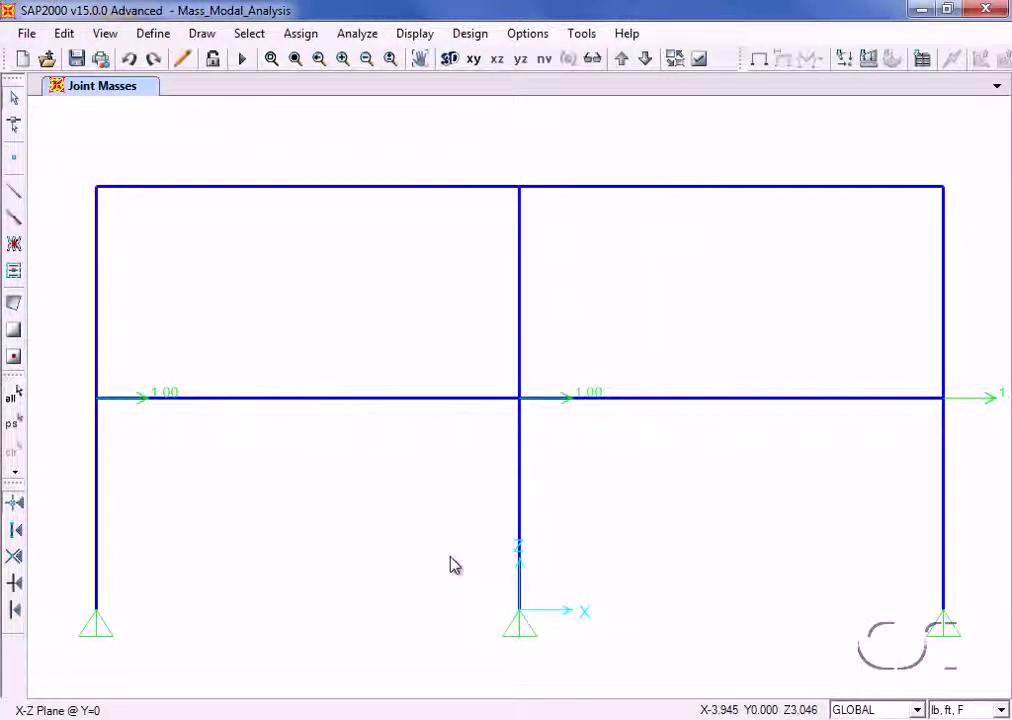
Step: Set the MODAL load case to use Eigen Vectors with a maximum of 2 modes
{"action": "left_click", "coordinate": [155, 34]}
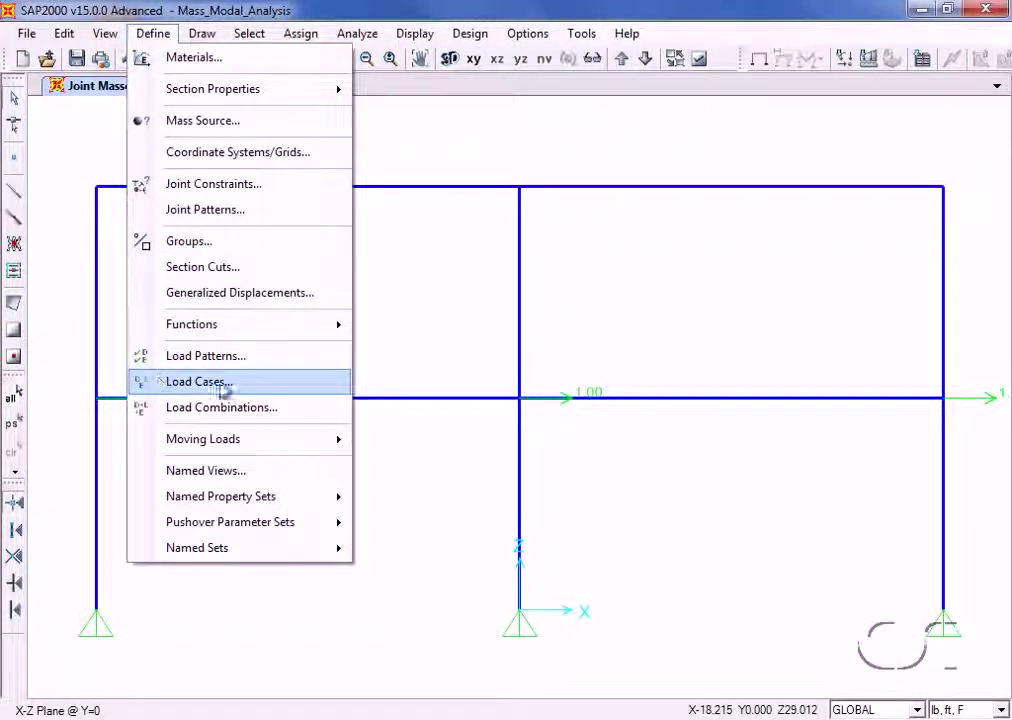
{"action": "left_click", "coordinate": [251, 388]}
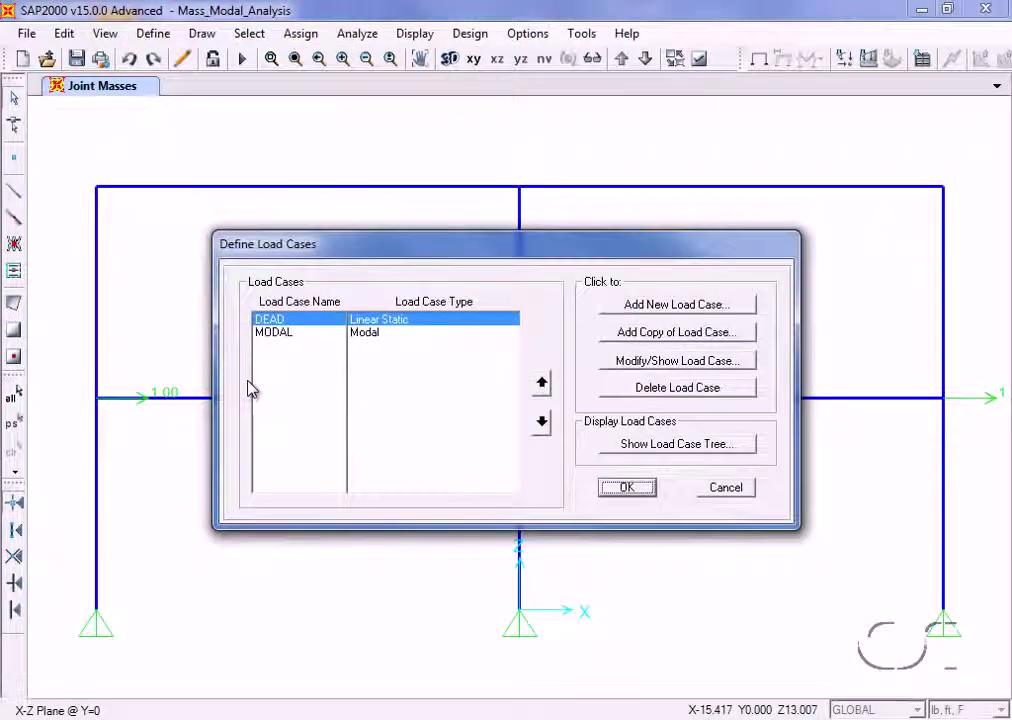
{"action": "left_click", "coordinate": [357, 335]}
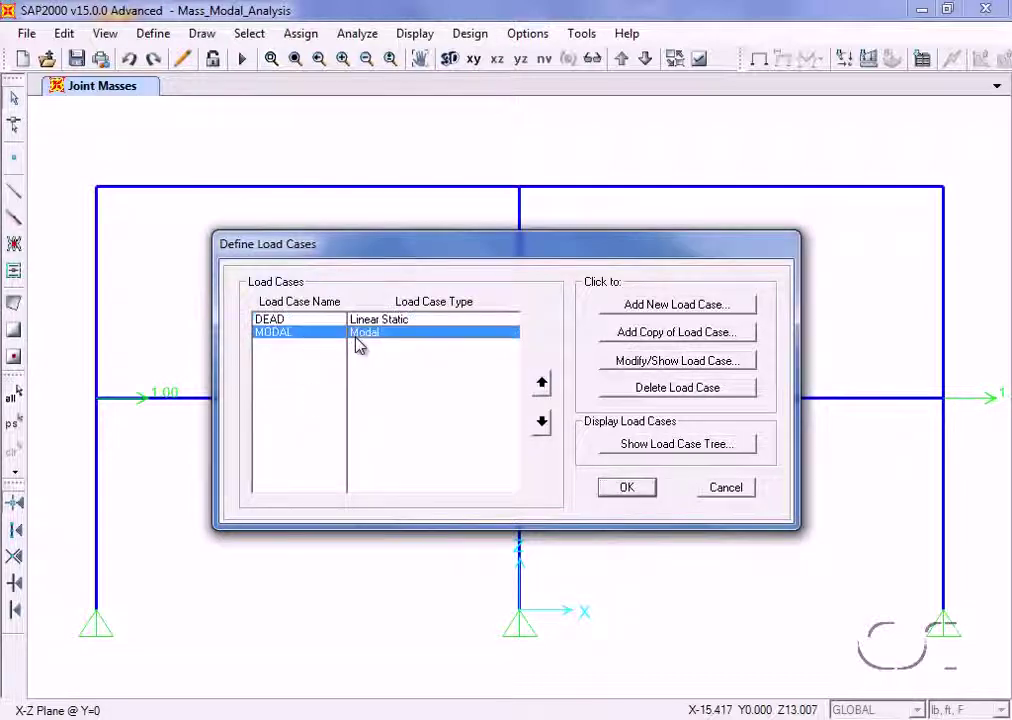
{"action": "left_click", "coordinate": [669, 368]}
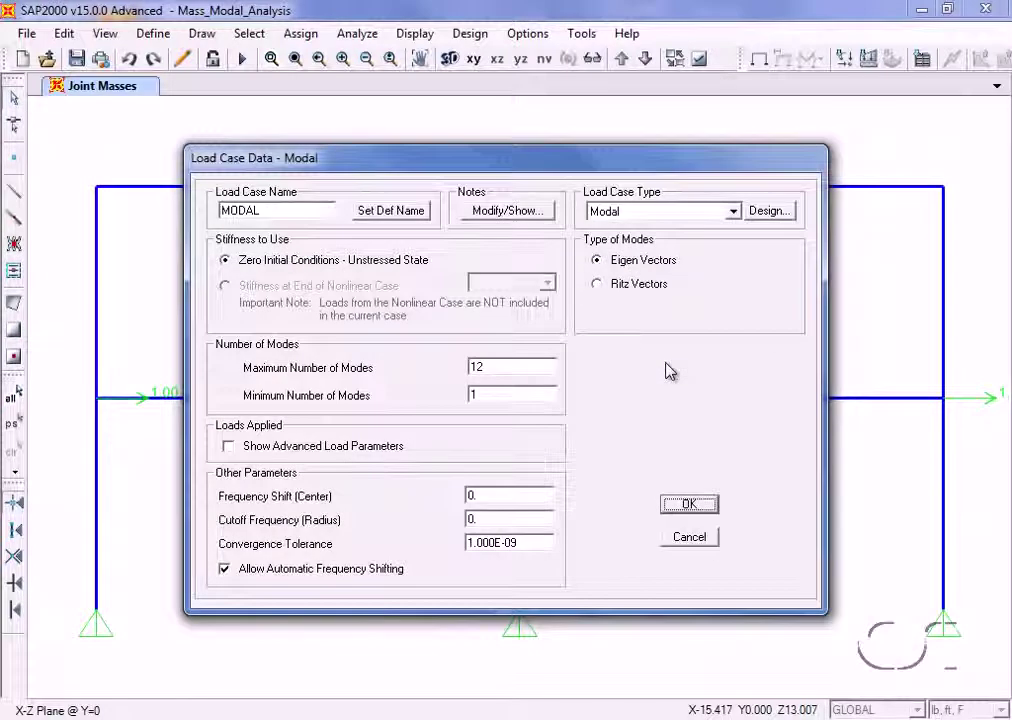
{"action": "left_click", "coordinate": [677, 212]}
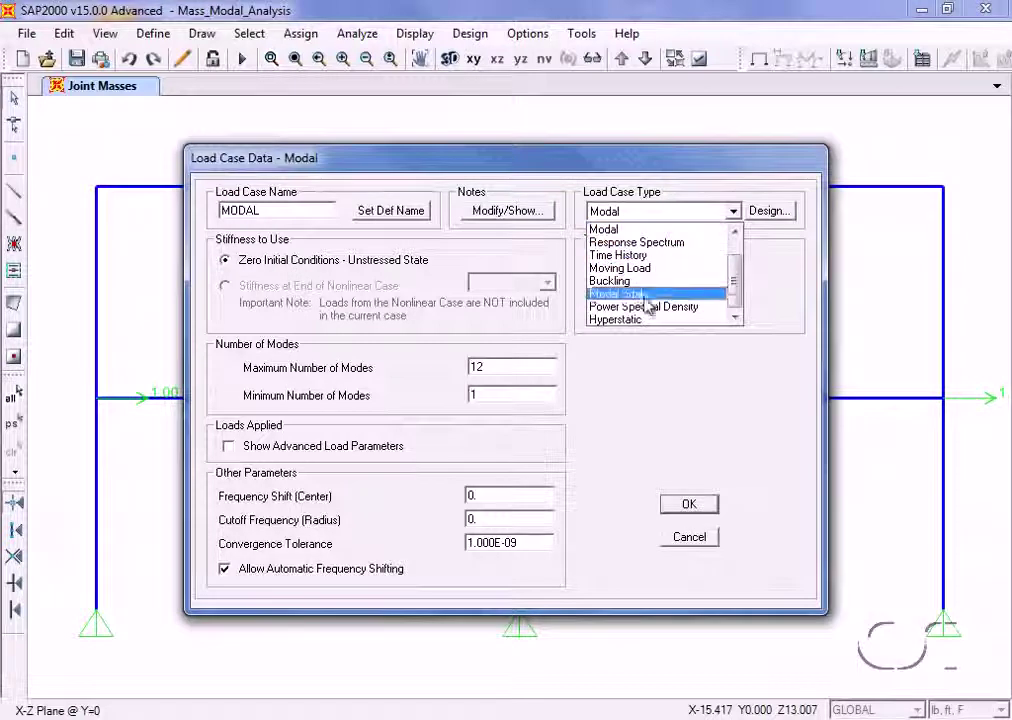
{"action": "left_click", "coordinate": [632, 233]}
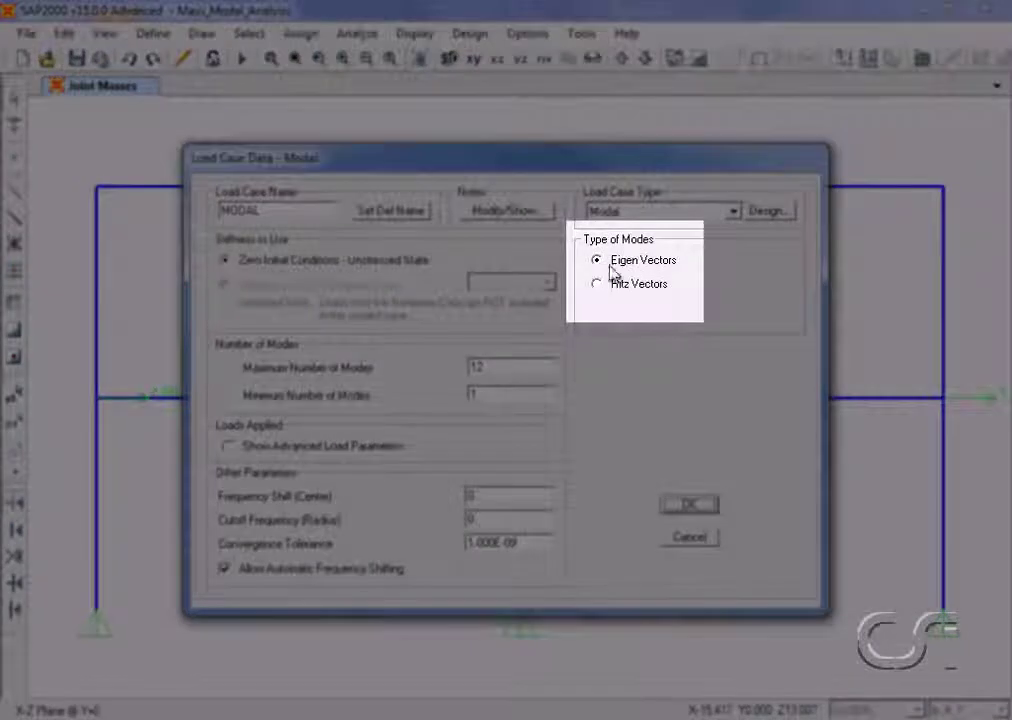
{"action": "left_click", "coordinate": [598, 286]}
{"action": "left_click", "coordinate": [598, 262]}
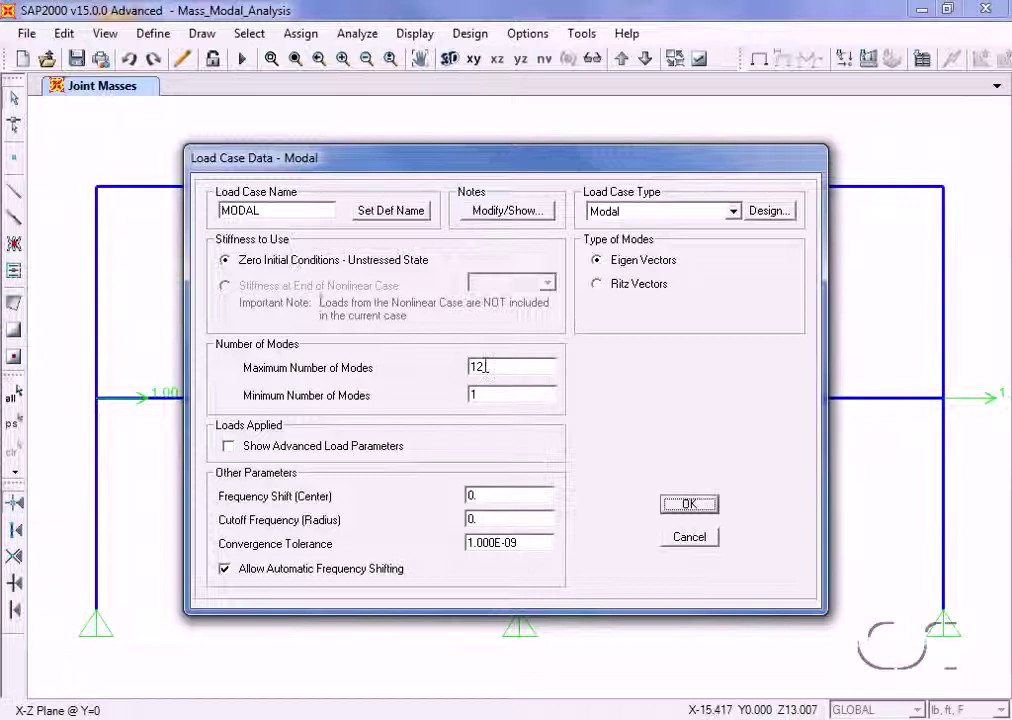
{"action": "double_click", "coordinate": [488, 367]}
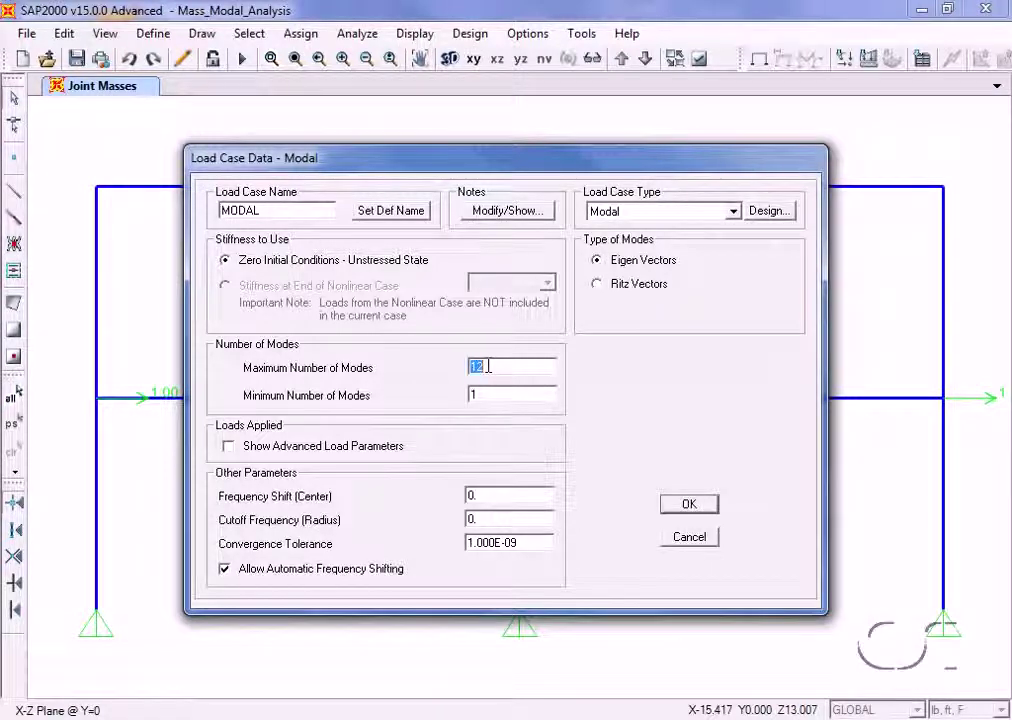
{"action": "type", "text": "2"}
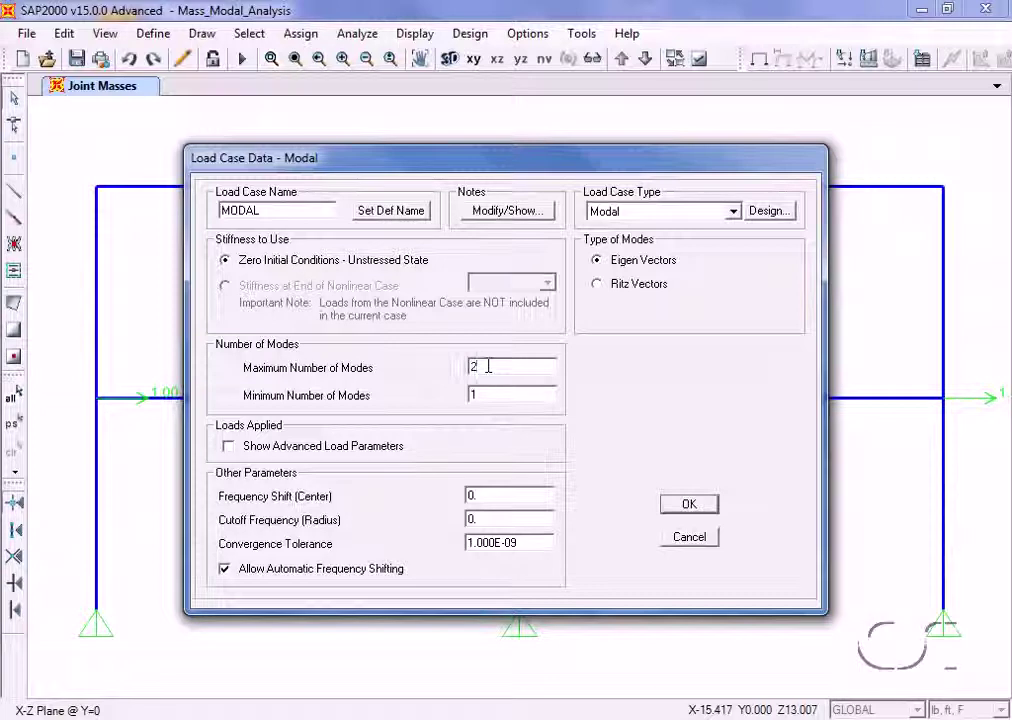
{"action": "left_click", "coordinate": [685, 504]}
{"action": "left_click", "coordinate": [627, 489]}
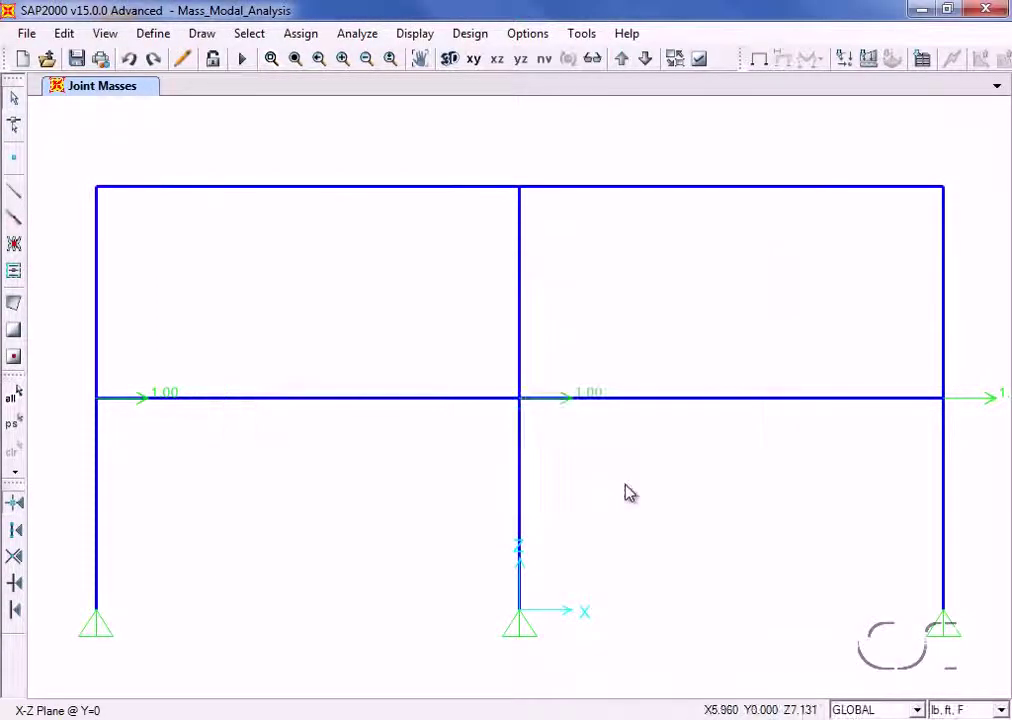
Step: Set the analysis options to Plane Frame degrees of freedom in the XZ plane
{"action": "left_click", "coordinate": [356, 35]}
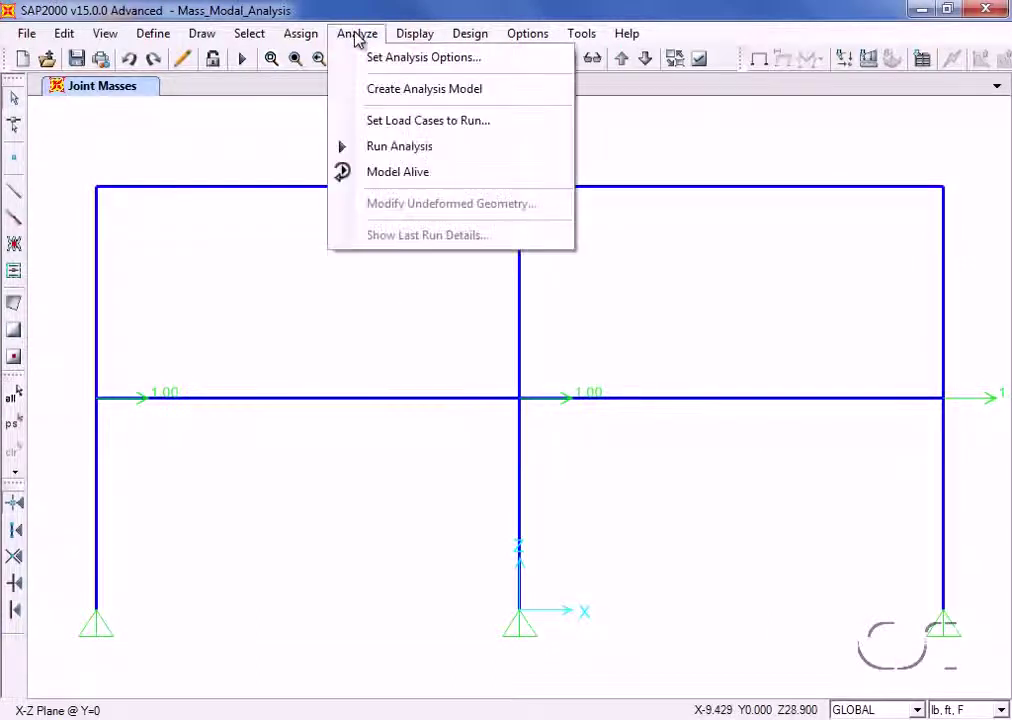
{"action": "left_click", "coordinate": [418, 60]}
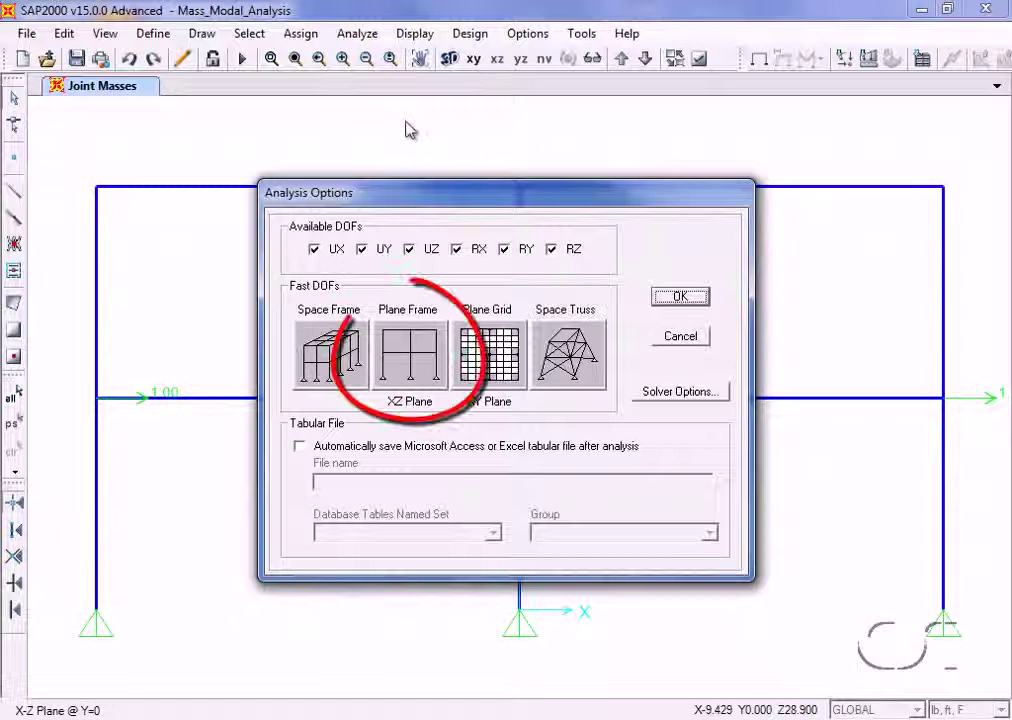
{"action": "left_click", "coordinate": [415, 349]}
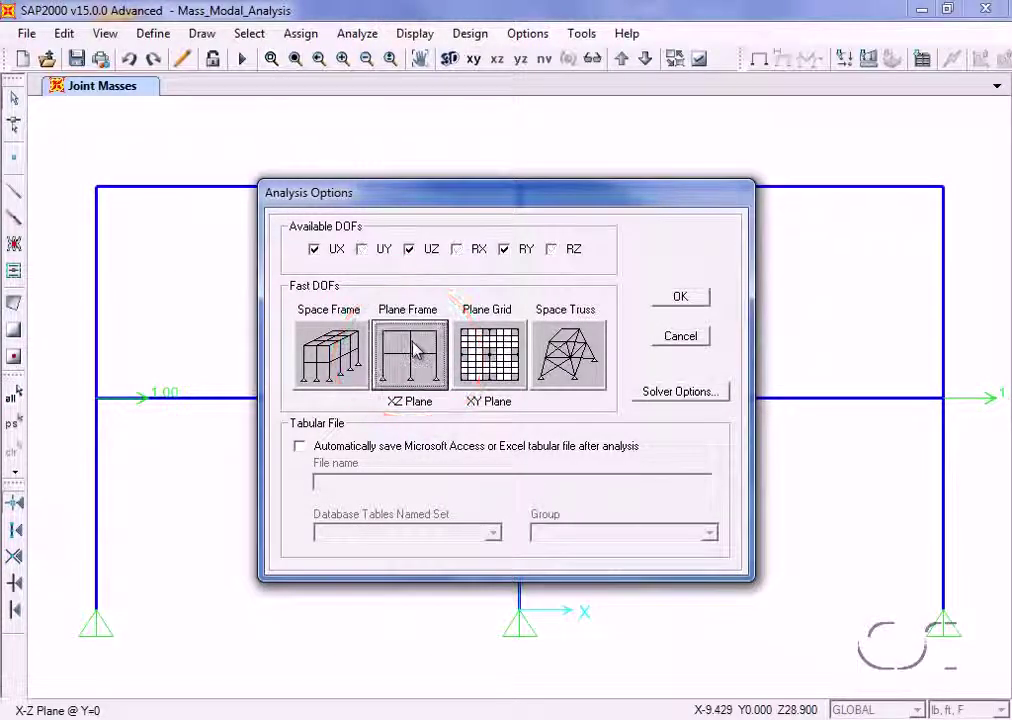
{"action": "left_click", "coordinate": [676, 298]}
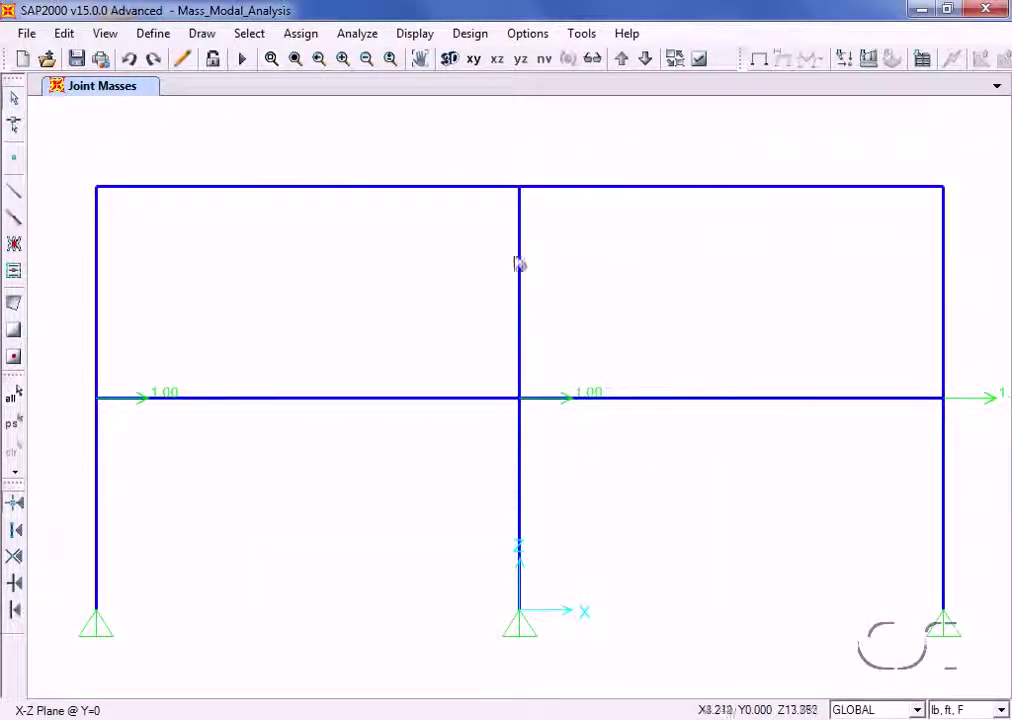
Step: Run the analysis with the DEAD case set to Do Not Run and MODAL to Run, and display the mode 2 shape
{"action": "left_click", "coordinate": [366, 40]}
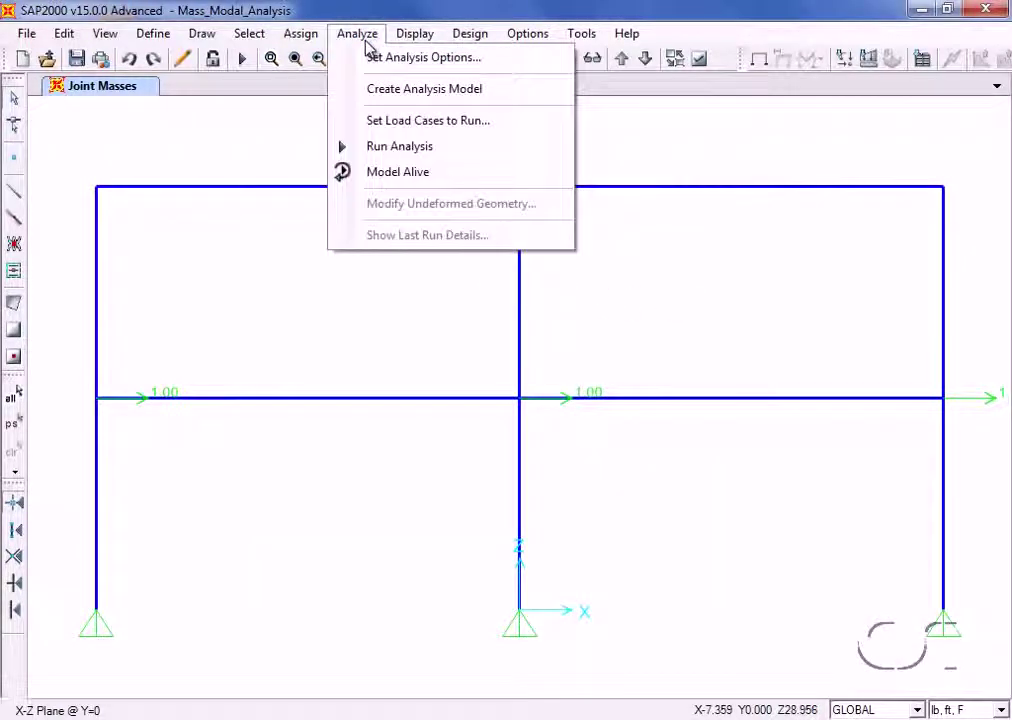
{"action": "left_click", "coordinate": [444, 149]}
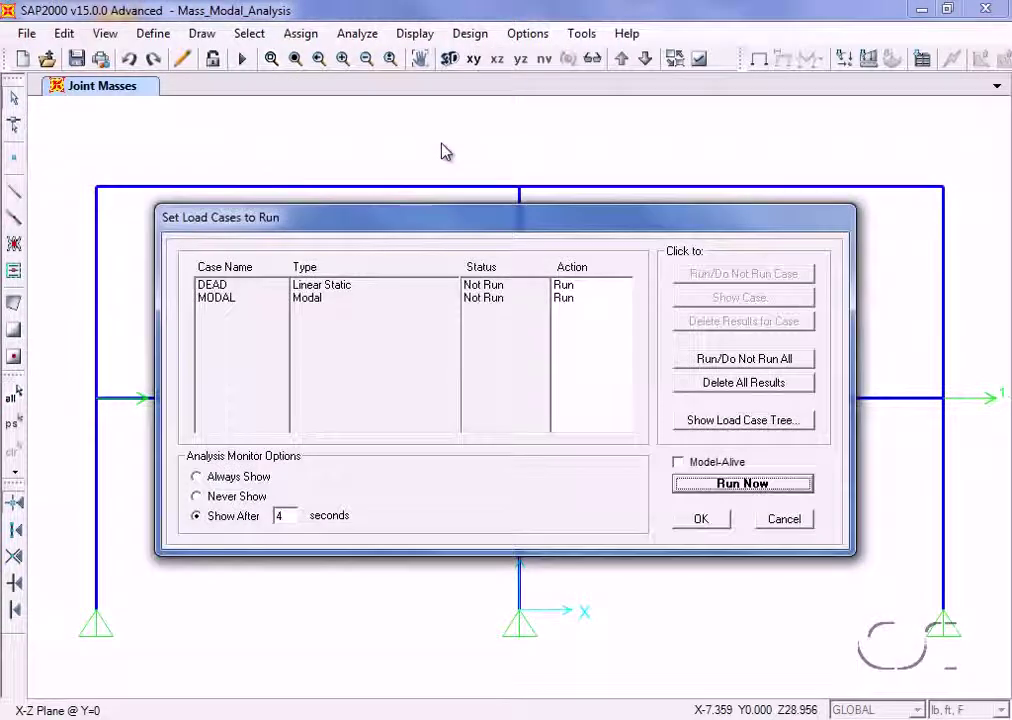
{"action": "left_click", "coordinate": [225, 288]}
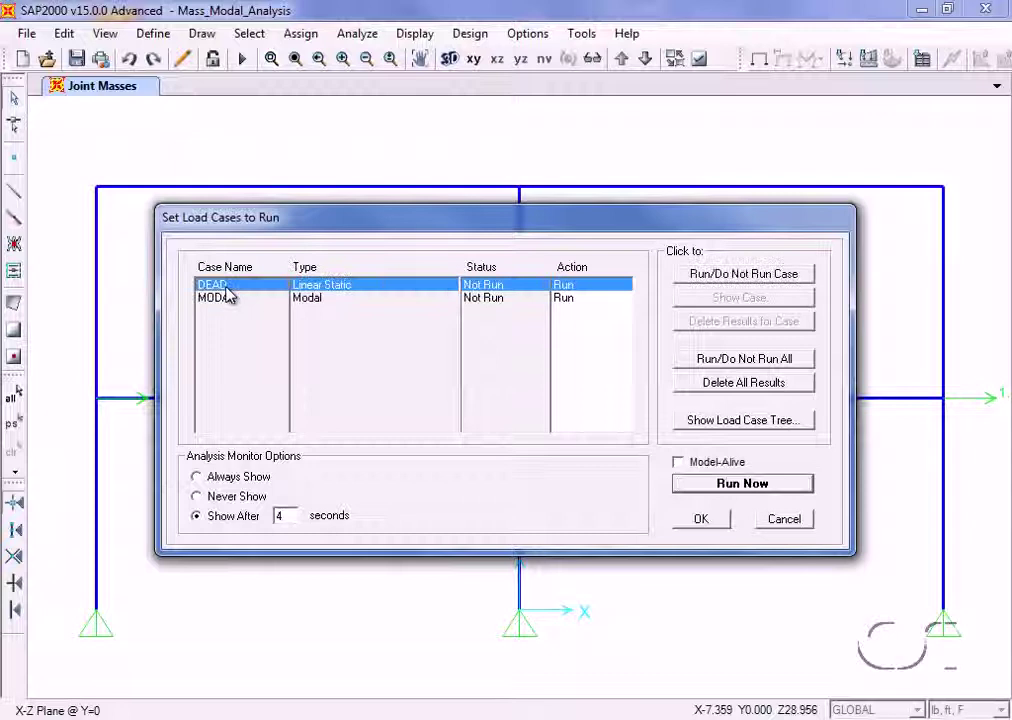
{"action": "left_click", "coordinate": [720, 275]}
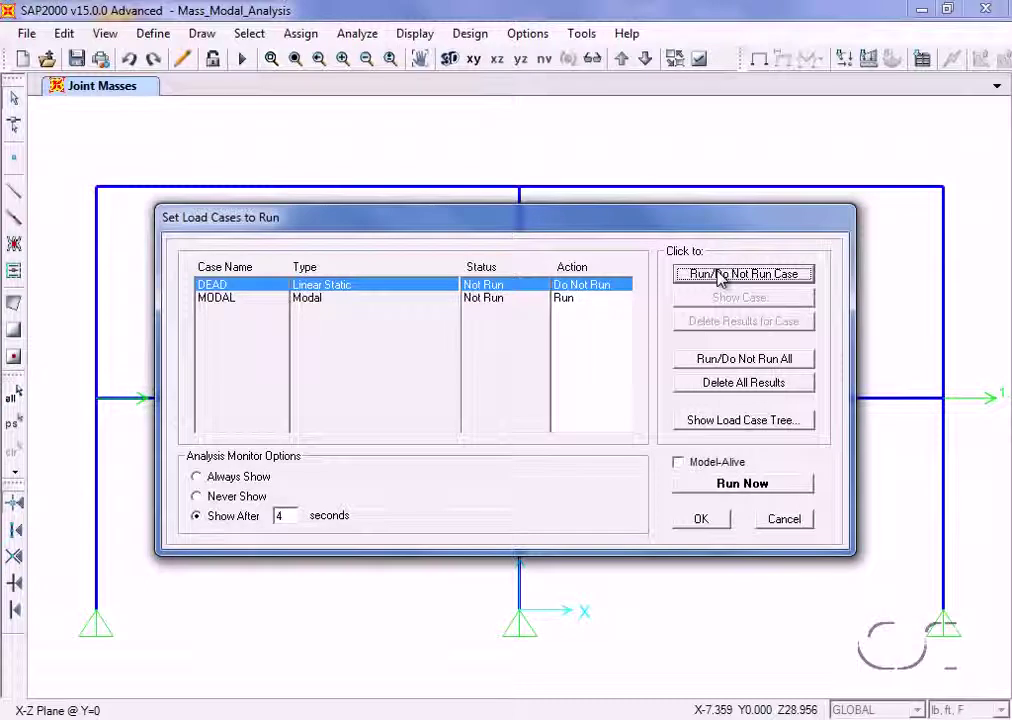
{"action": "left_click", "coordinate": [739, 485]}
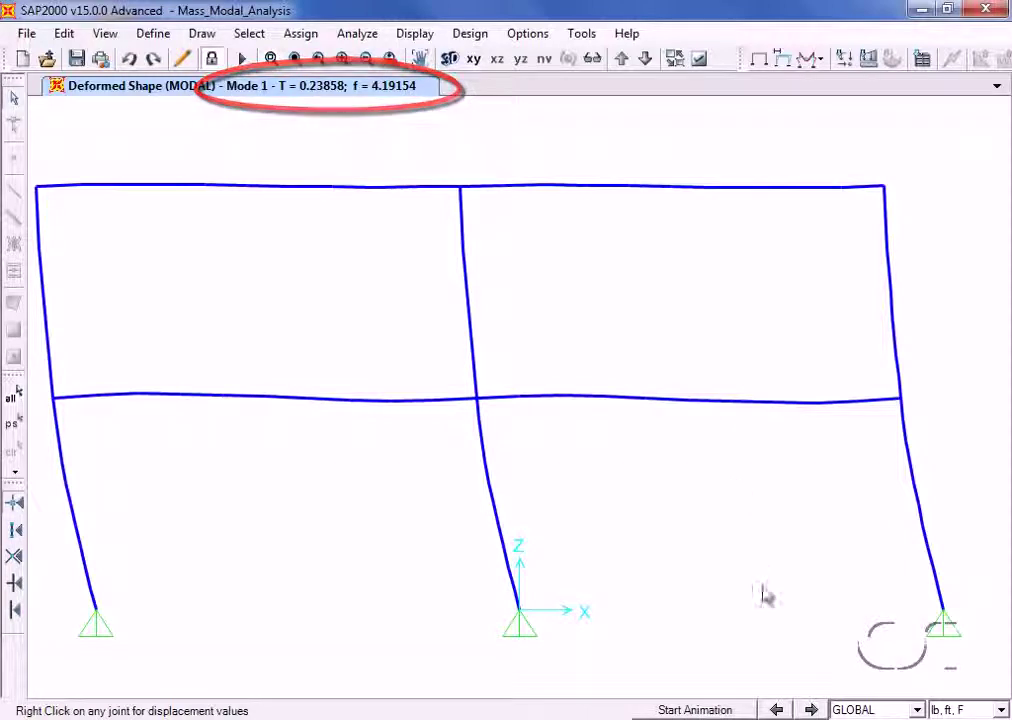
{"action": "left_click", "coordinate": [811, 709]}
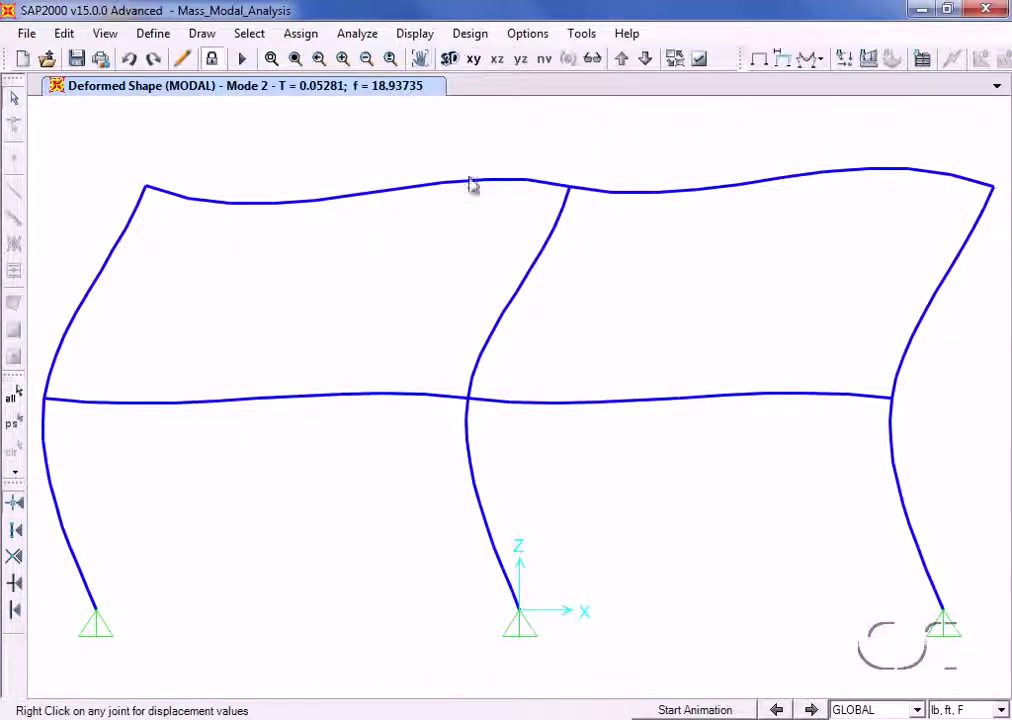
Step: Clear all Model Definition tables and choose only the Joint Output analysis results for table display
{"action": "left_click", "coordinate": [427, 40]}
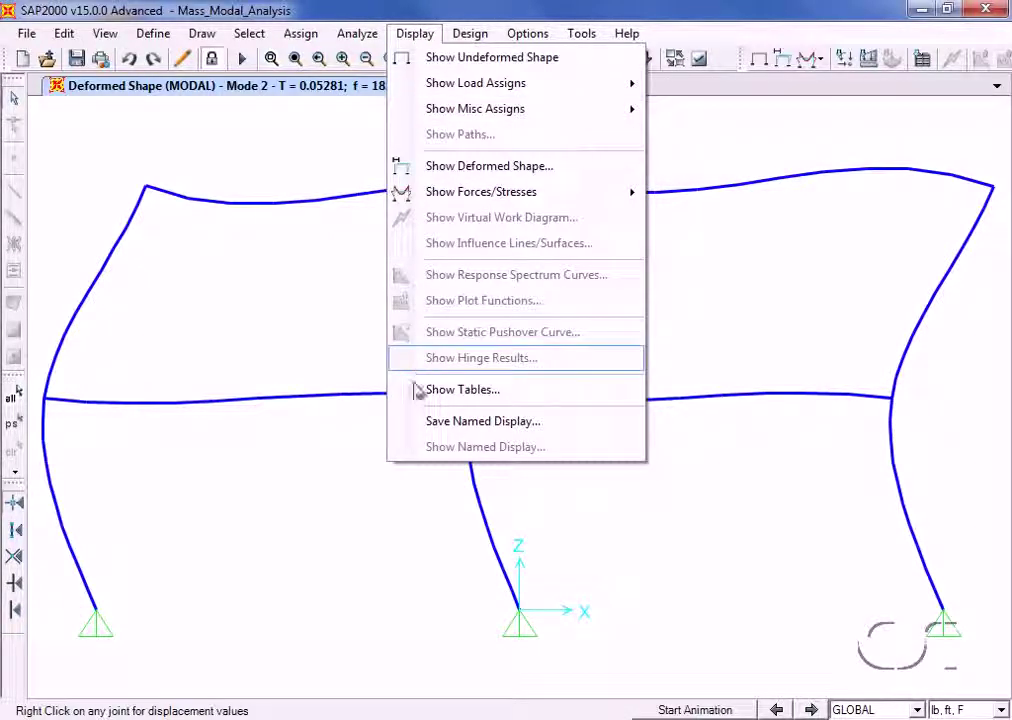
{"action": "left_click", "coordinate": [474, 391]}
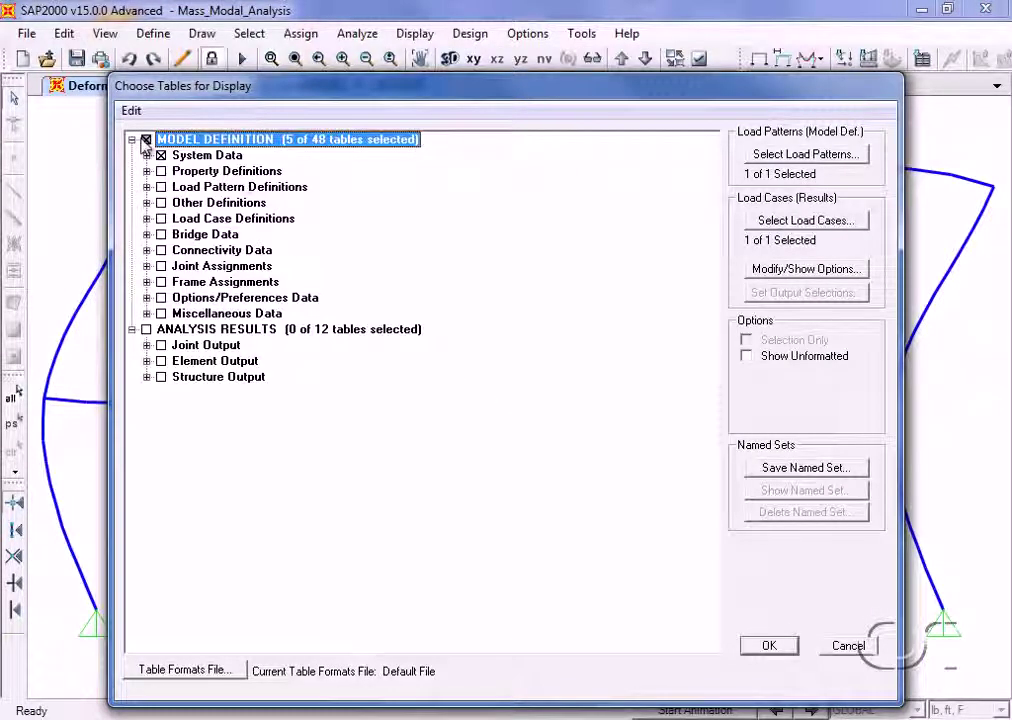
{"action": "left_click", "coordinate": [146, 139]}
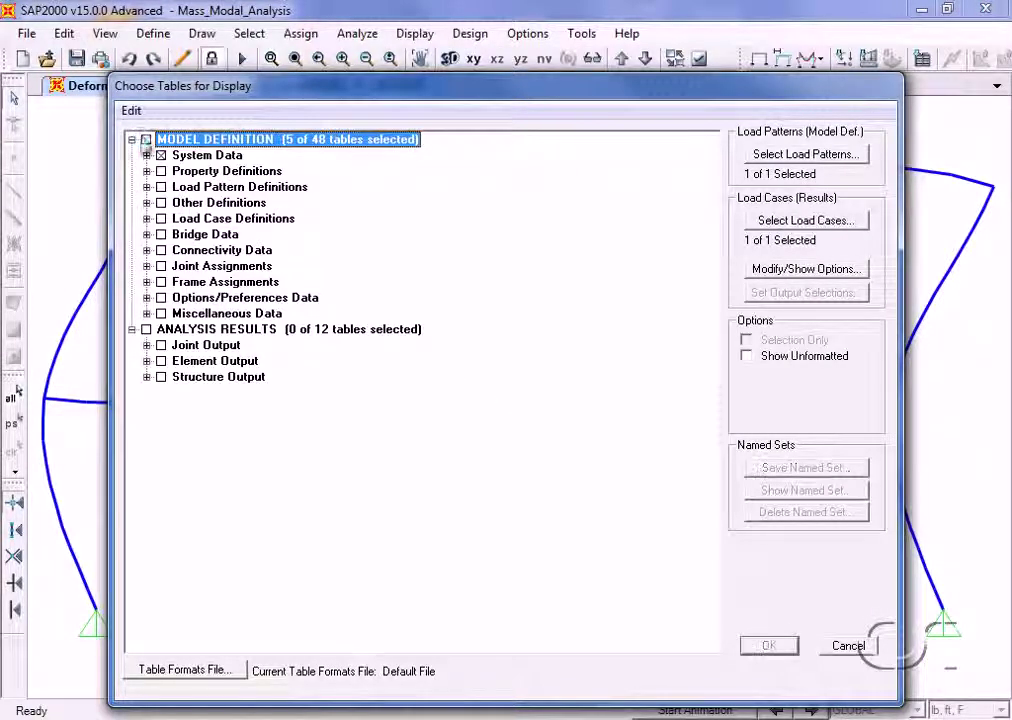
{"action": "left_click", "coordinate": [170, 345]}
{"action": "left_click", "coordinate": [161, 345]}
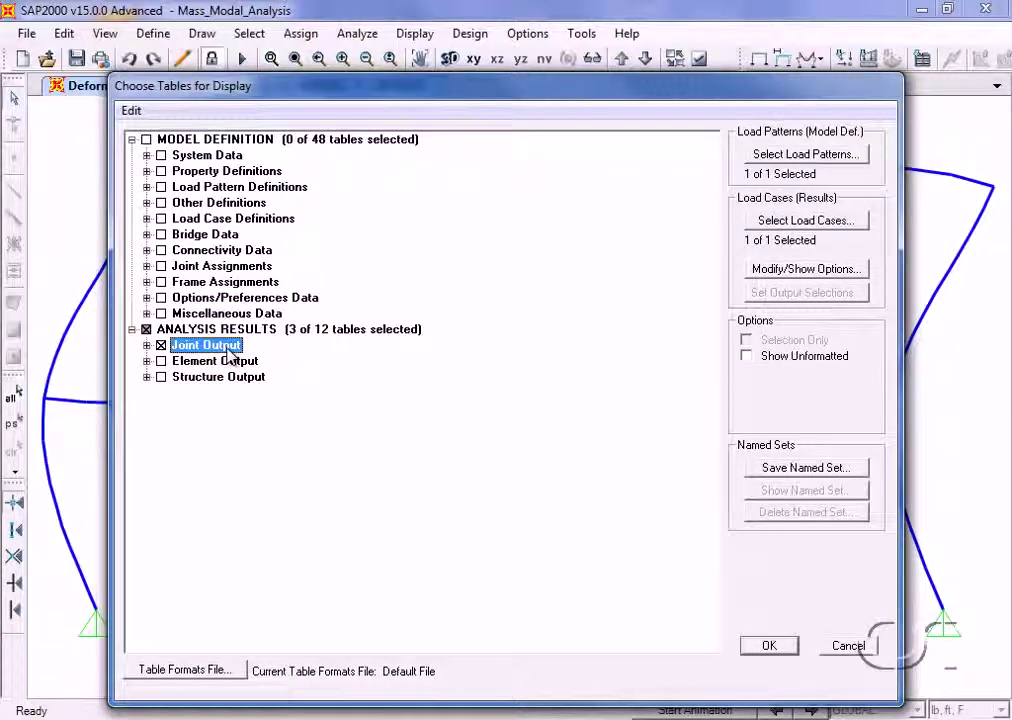
Step: Limit the mode shape output to mode 1 to 1, view the Assembled Joint Masses table and close it
{"action": "left_click", "coordinate": [766, 274]}
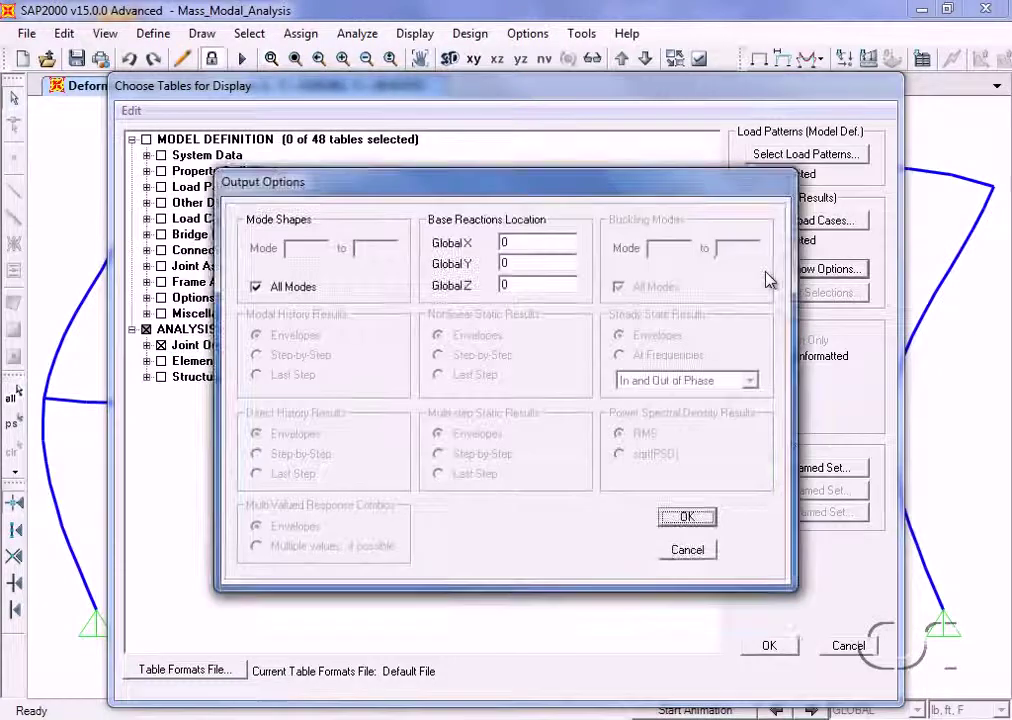
{"action": "left_click", "coordinate": [300, 287]}
{"action": "left_click", "coordinate": [300, 287]}
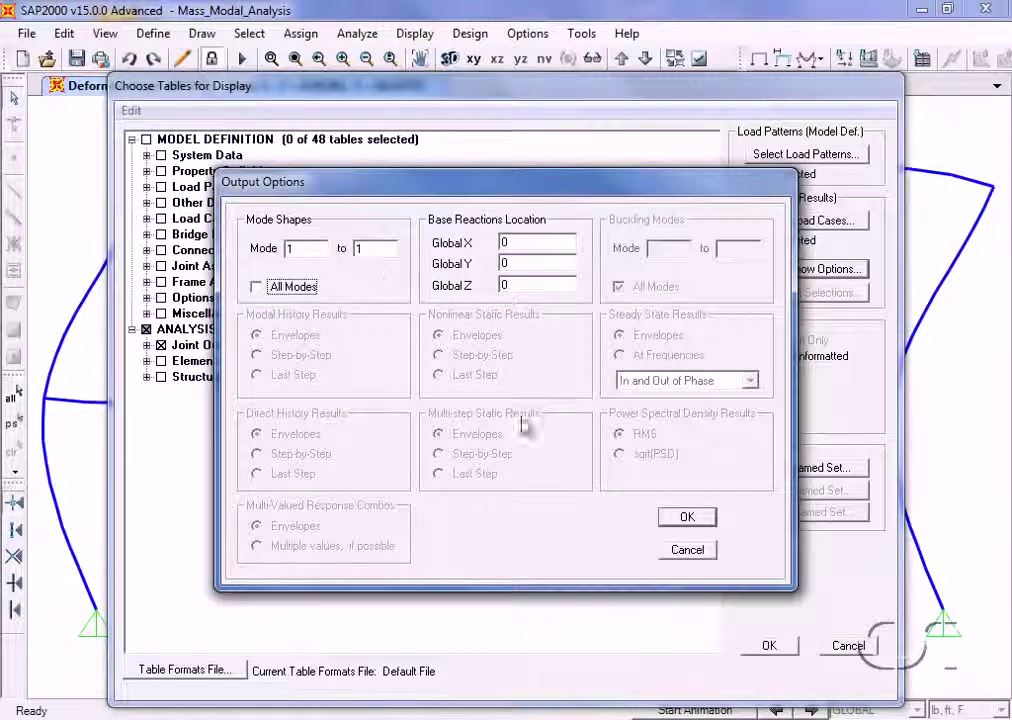
{"action": "left_click", "coordinate": [684, 517]}
{"action": "left_click", "coordinate": [770, 646]}
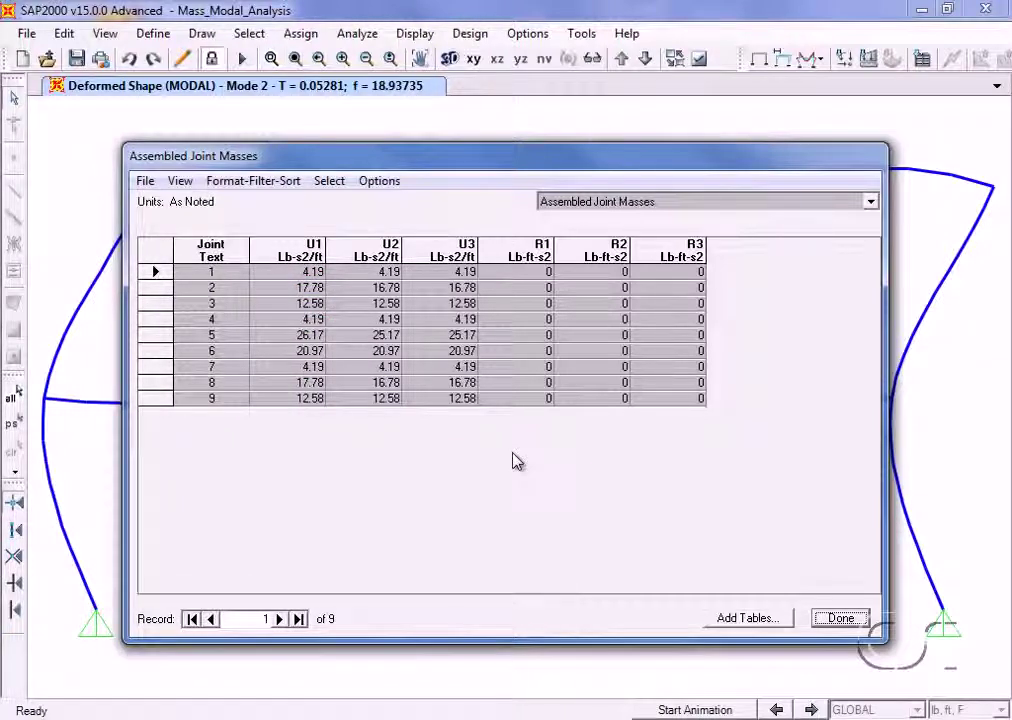
{"action": "left_click", "coordinate": [840, 619]}
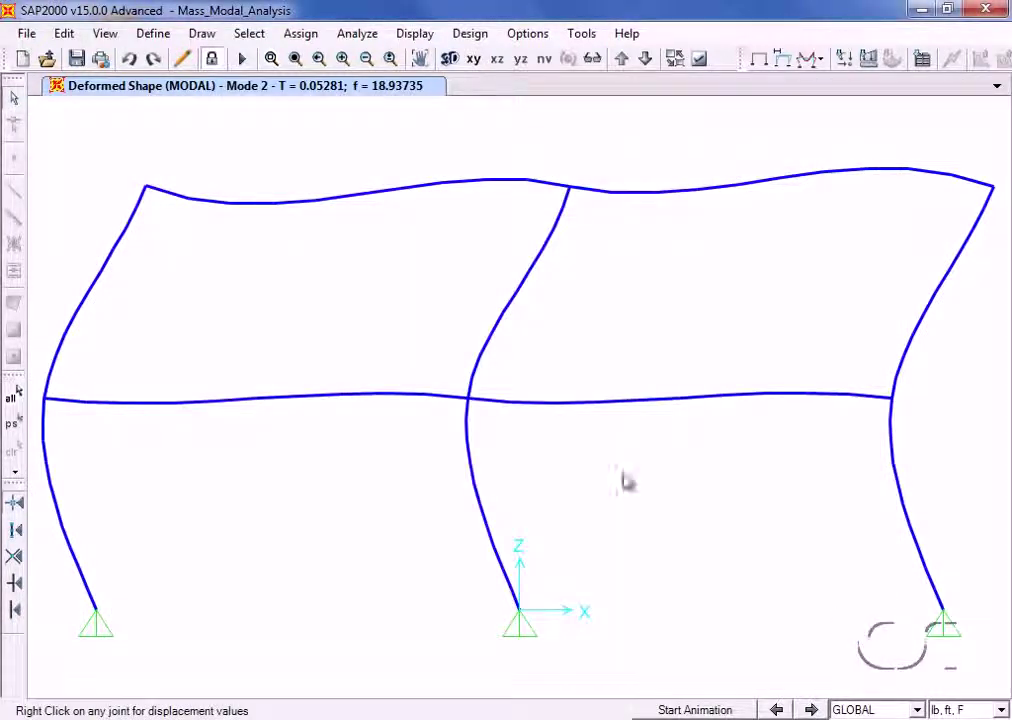
Step: Choose Structure Output instead of Joint Output for table display and set the output options to All Modes
{"action": "left_click", "coordinate": [418, 40]}
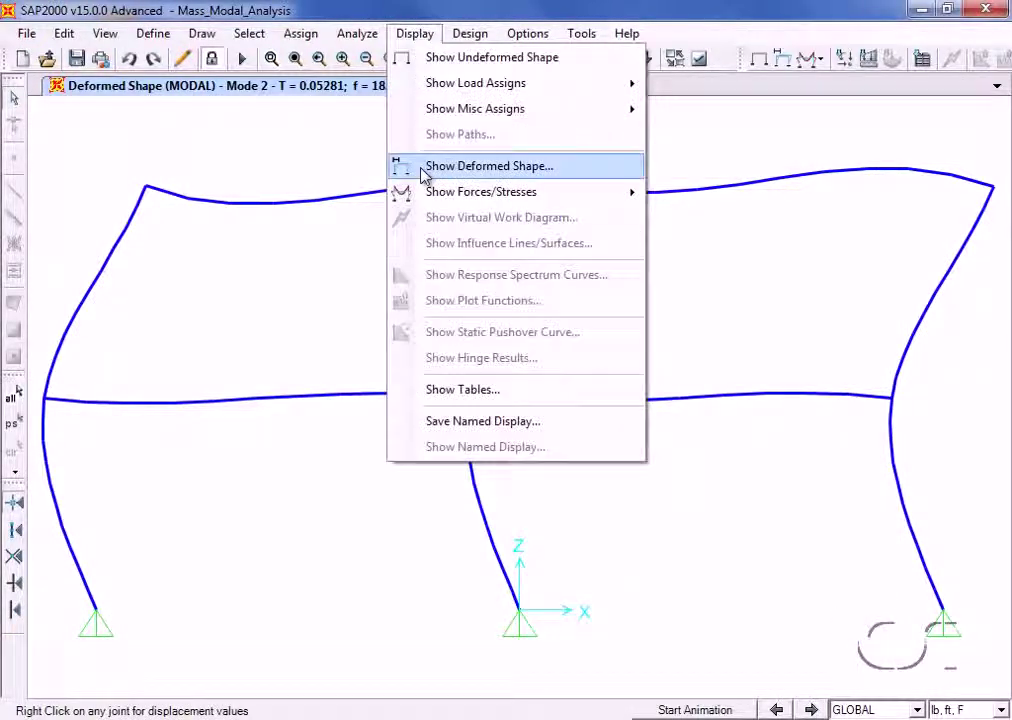
{"action": "left_click", "coordinate": [462, 389]}
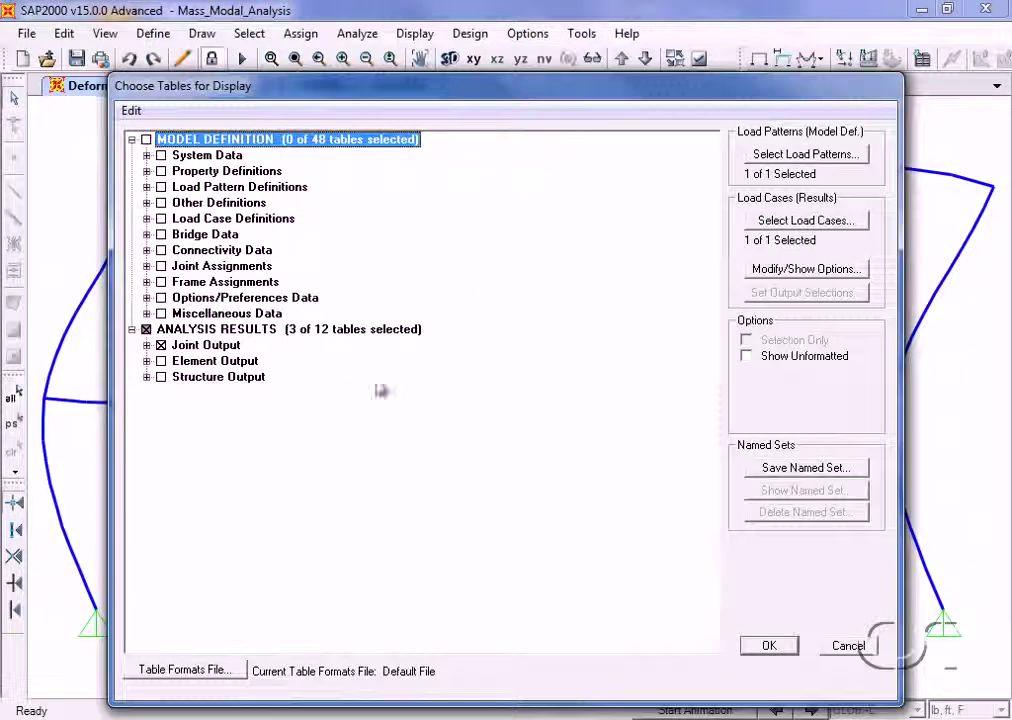
{"action": "left_click", "coordinate": [161, 345]}
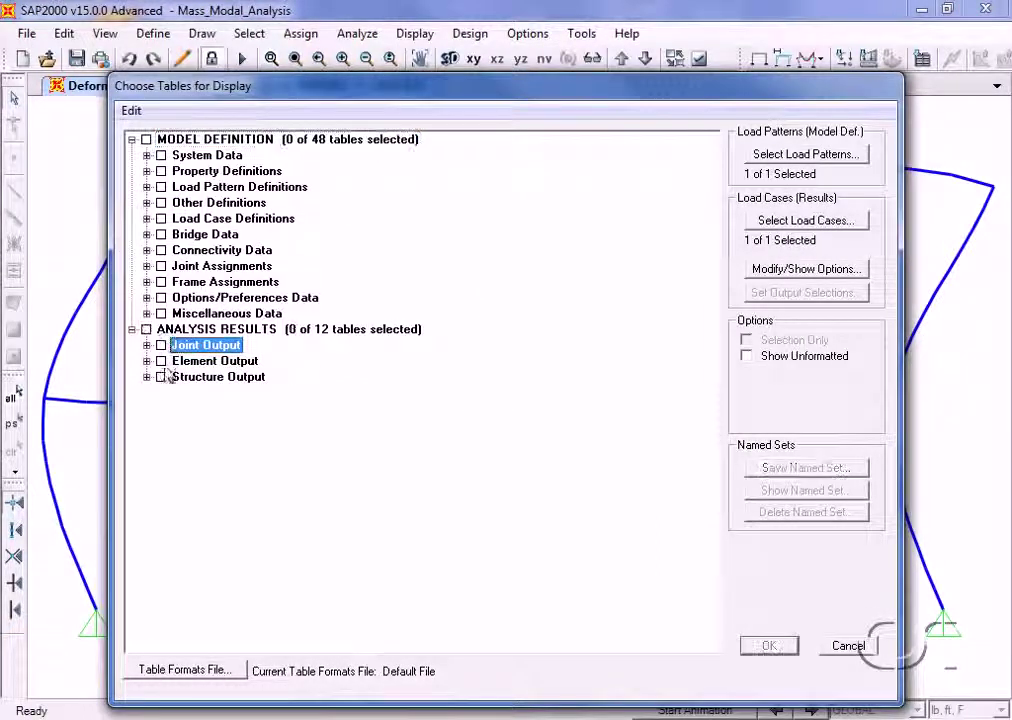
{"action": "left_click", "coordinate": [161, 377]}
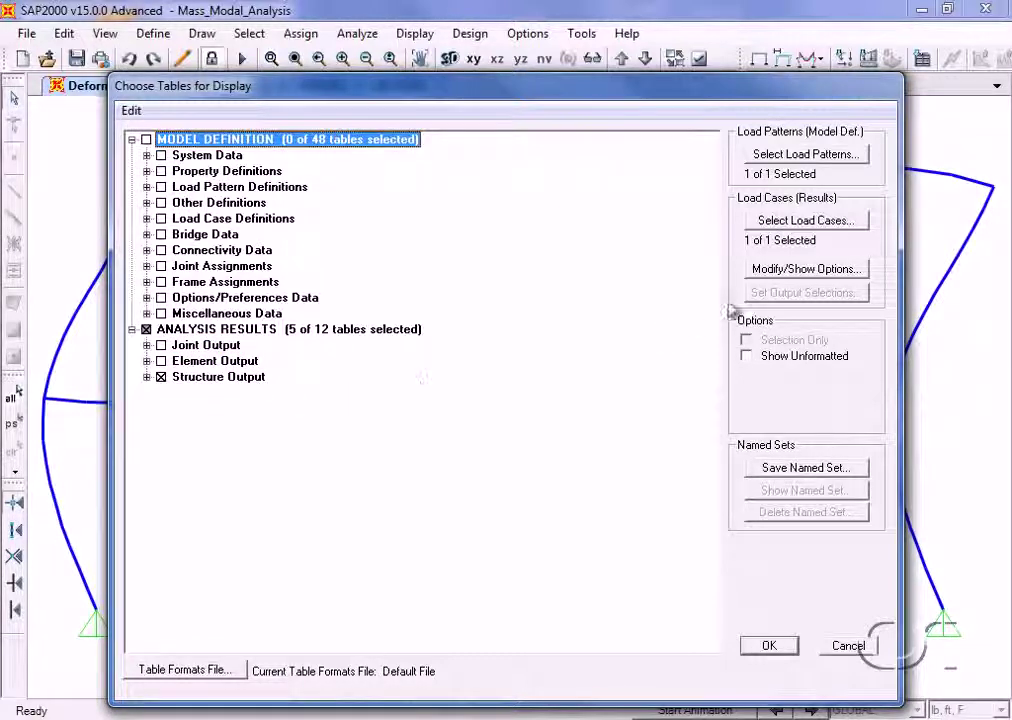
{"action": "left_click", "coordinate": [790, 270]}
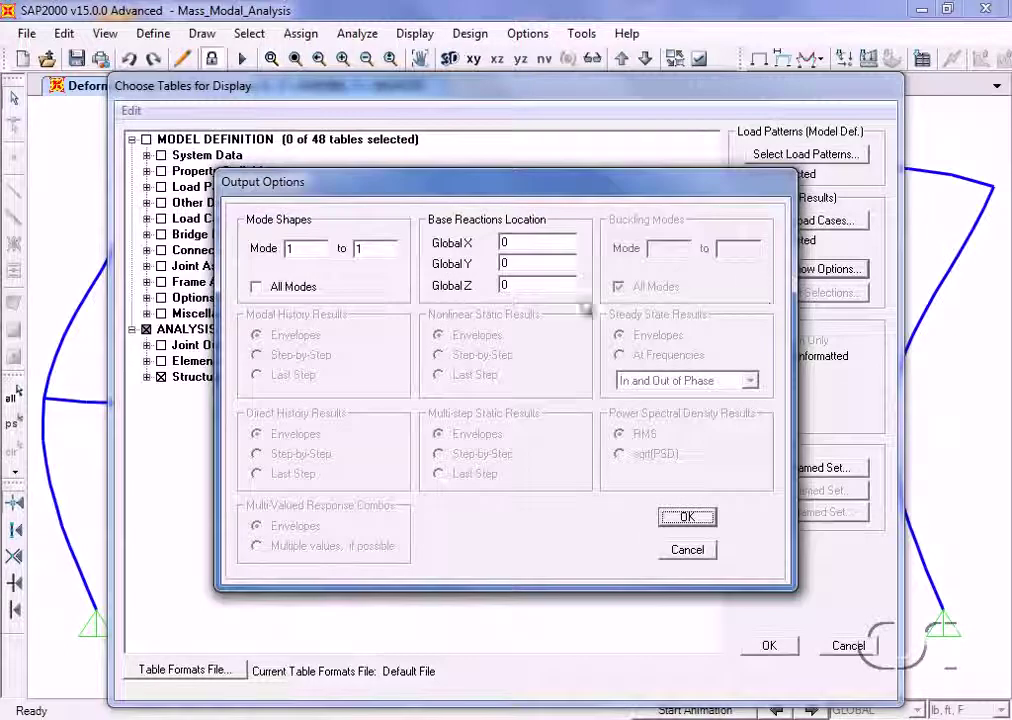
{"action": "left_click", "coordinate": [257, 287]}
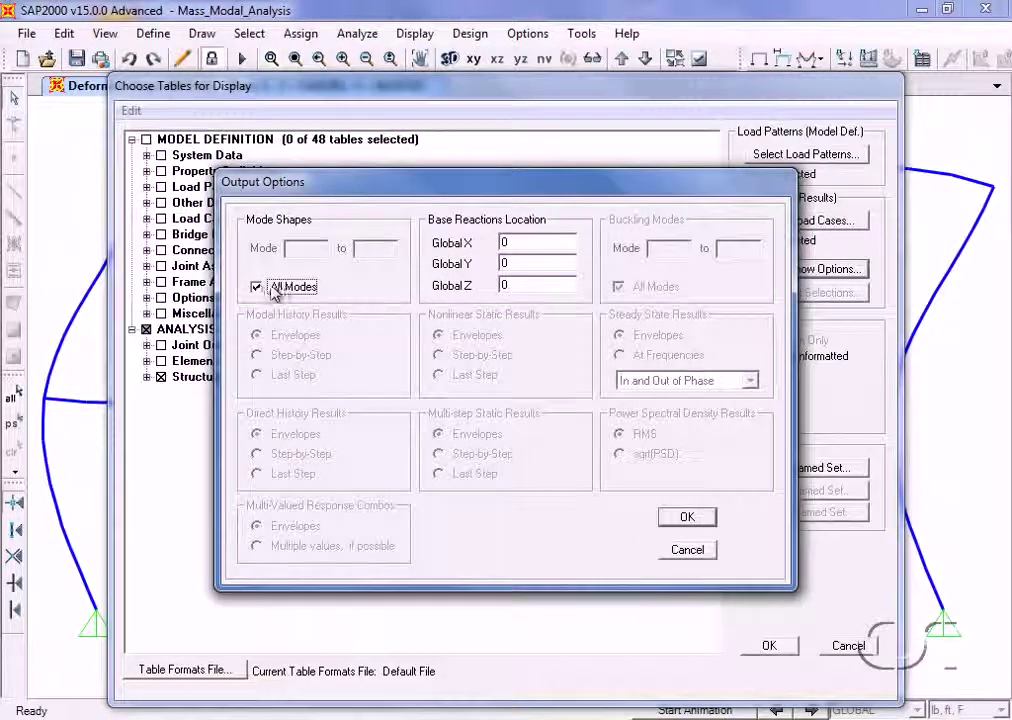
{"action": "left_click", "coordinate": [680, 518]}
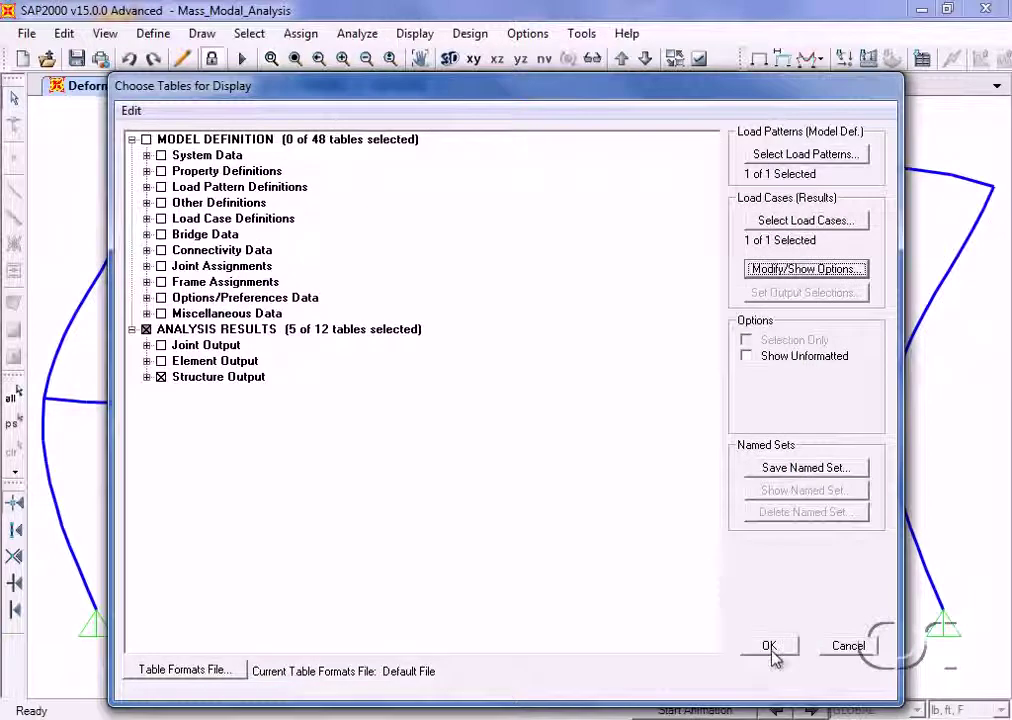
Step: Examine the Modal Load Participation Ratios table for the MODAL case, and close the tables
{"action": "left_click", "coordinate": [770, 648]}
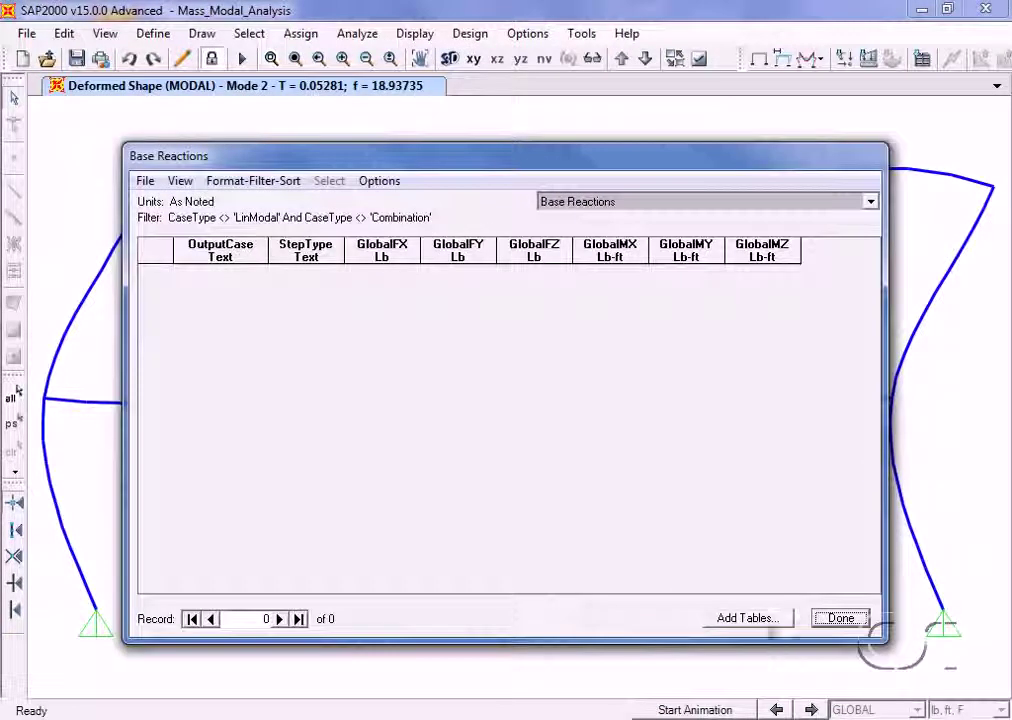
{"action": "left_click", "coordinate": [757, 202]}
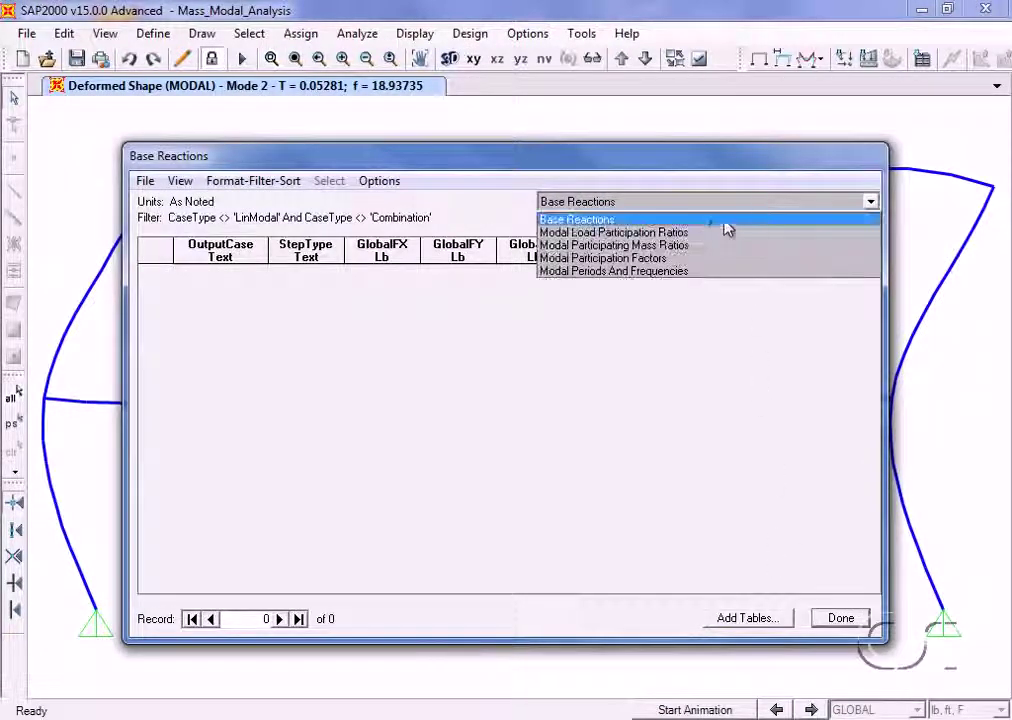
{"action": "left_click", "coordinate": [701, 236]}
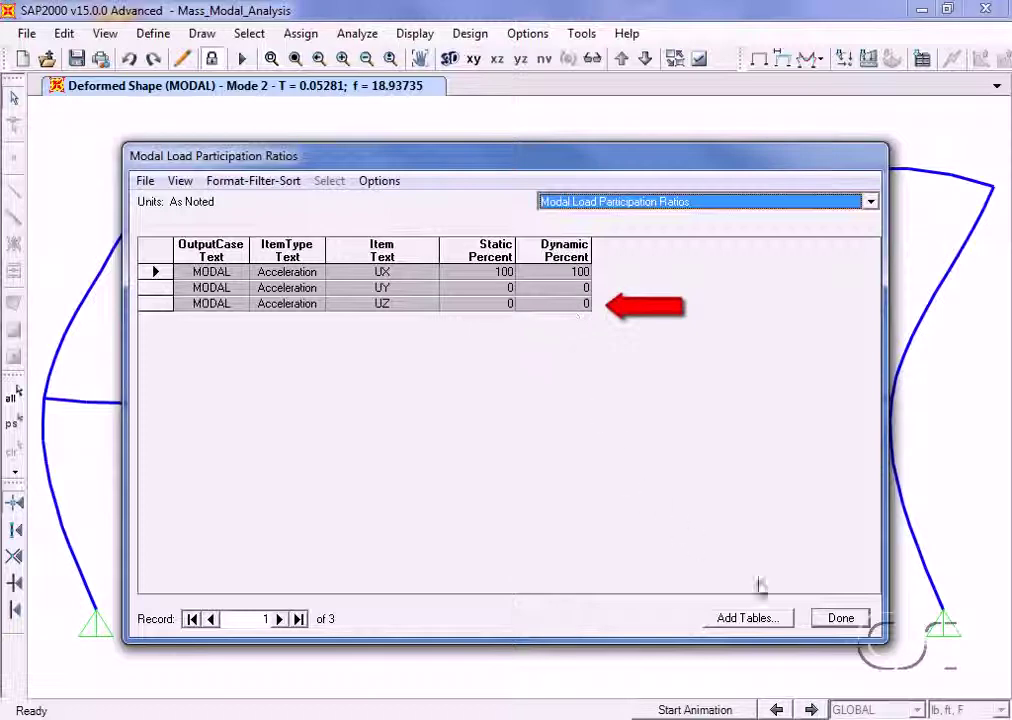
{"action": "left_click", "coordinate": [840, 620]}
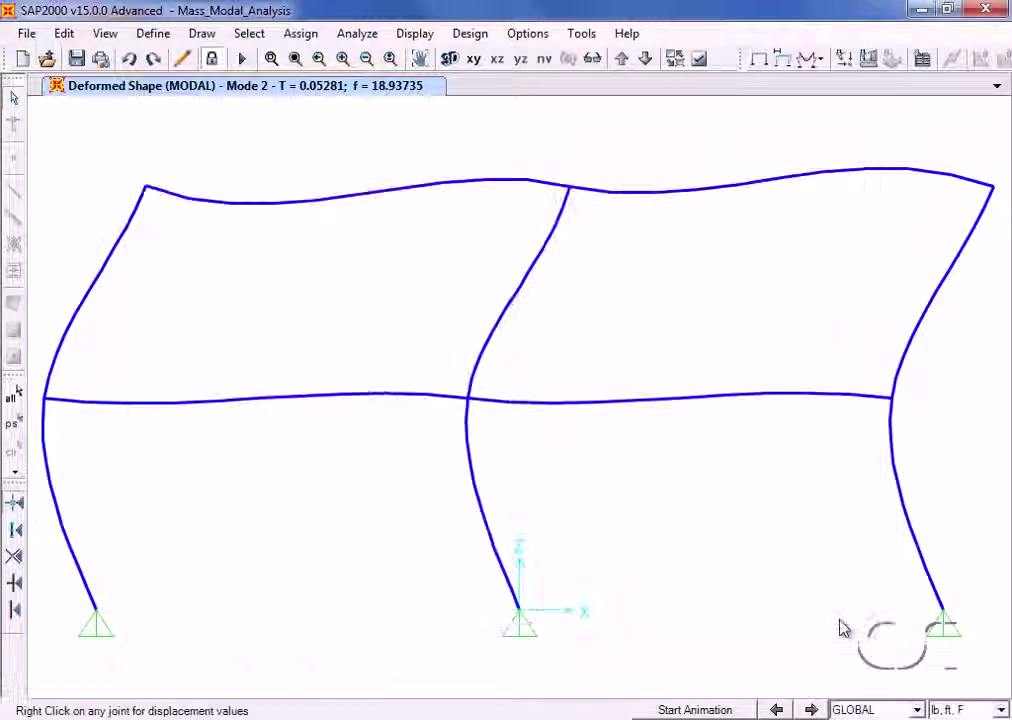